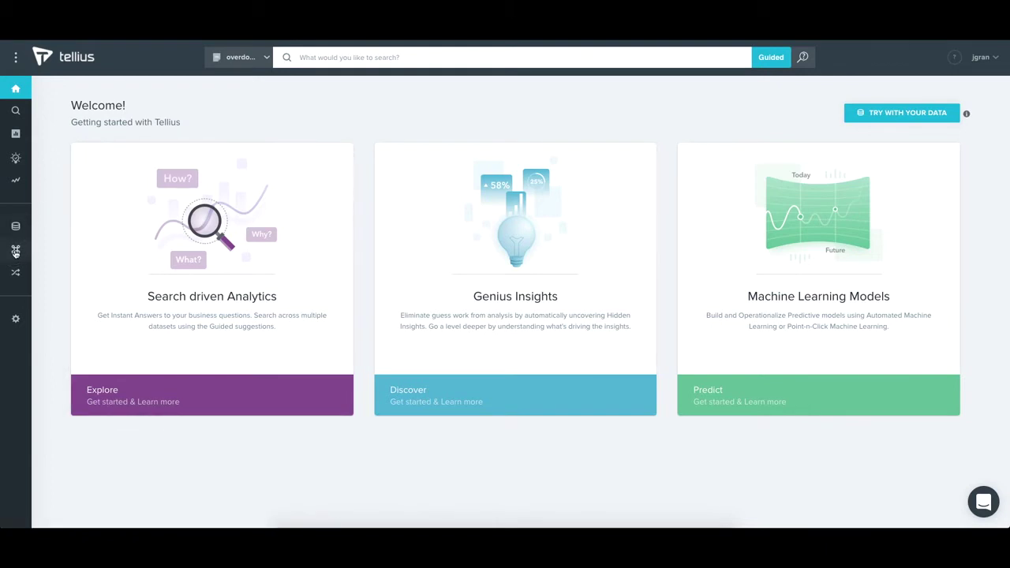
Open the Overdose Analytics vizpad with Overdose %, total deaths, state map, drug-type bars and heatmap.
click(15, 251)
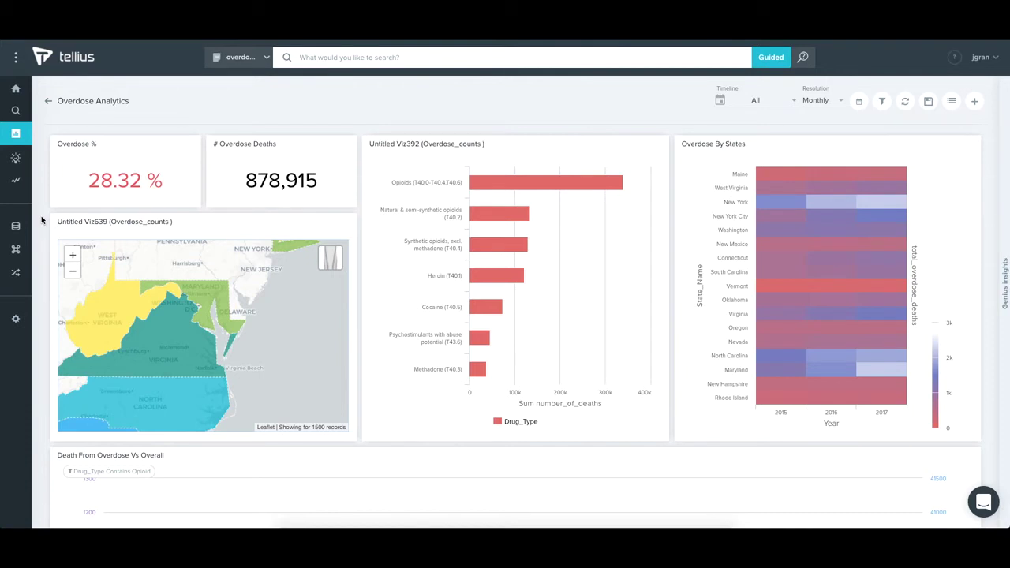
scroll(42, 221, down, 2)
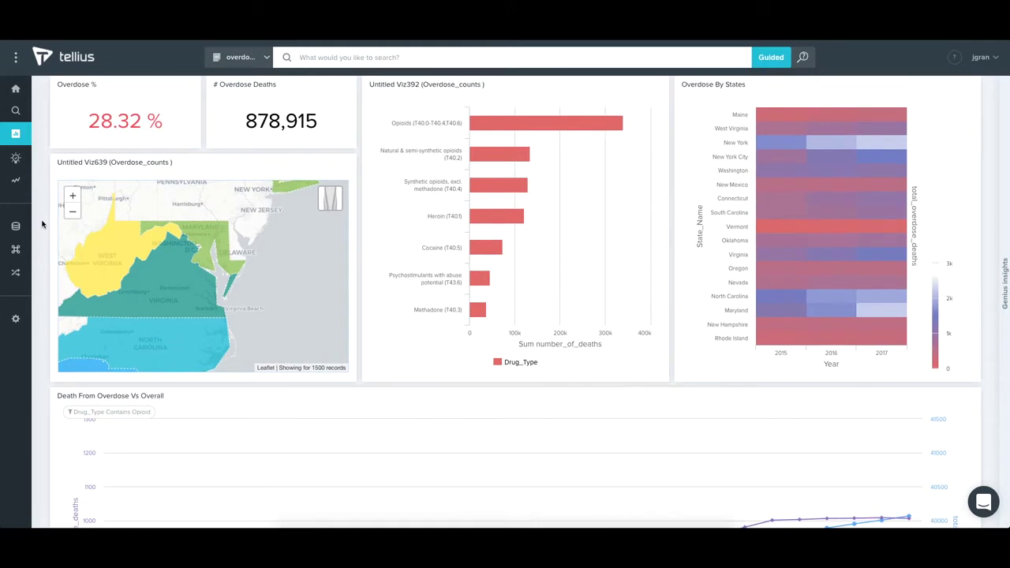
scroll(42, 225, down, 5)
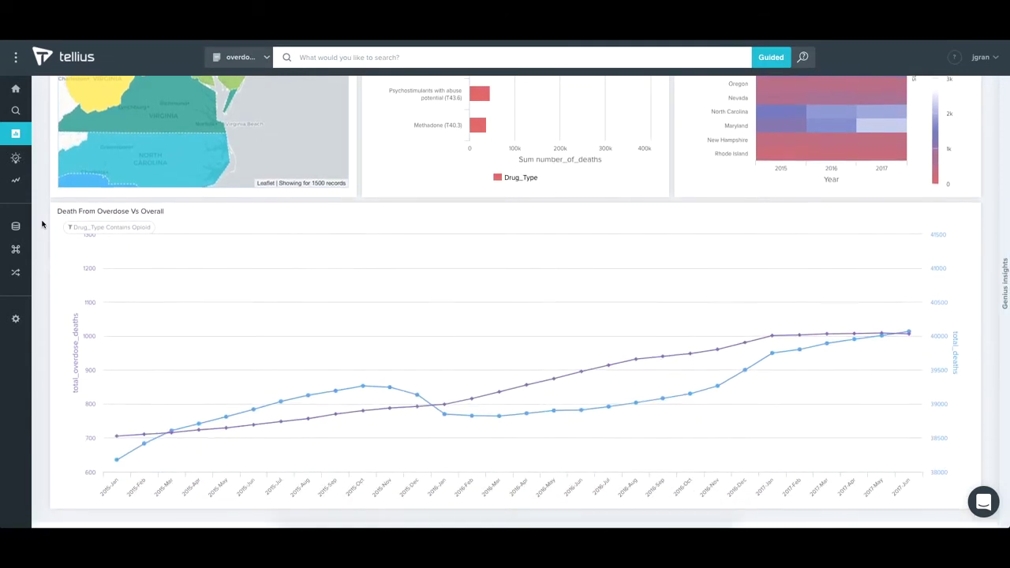
scroll(42, 225, up, 7)
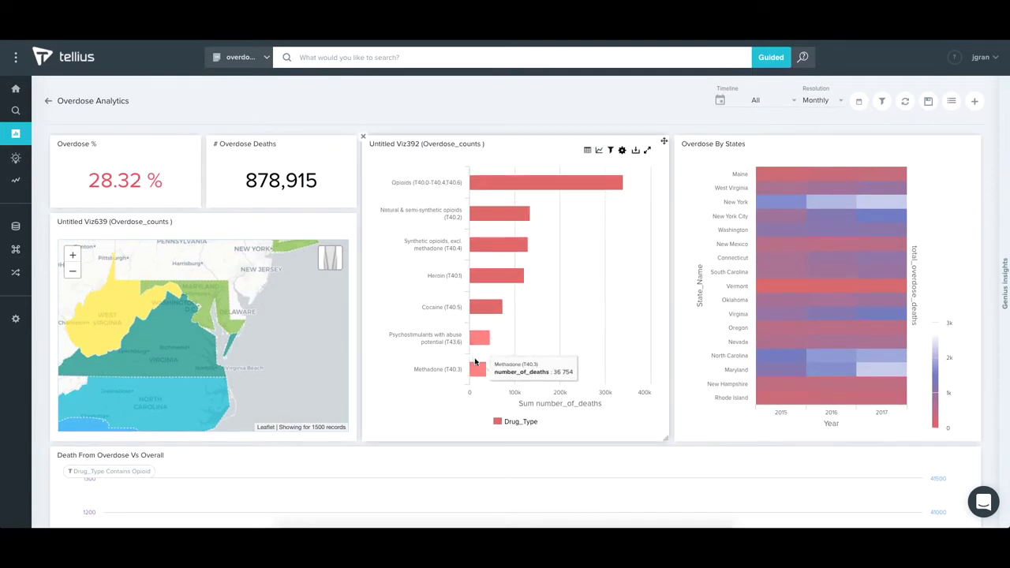
scroll(506, 255, down, 1)
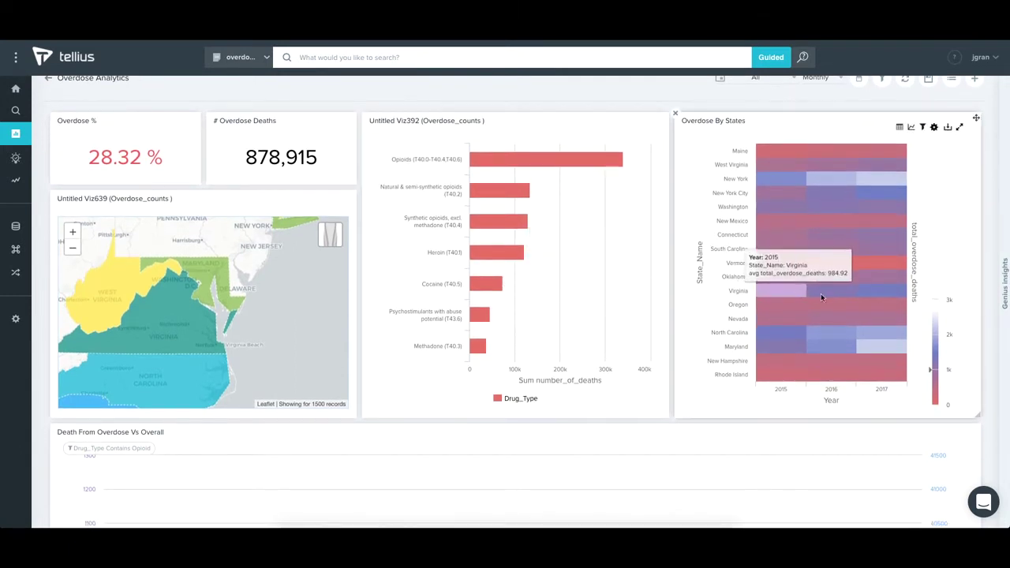
scroll(832, 295, down, 5)
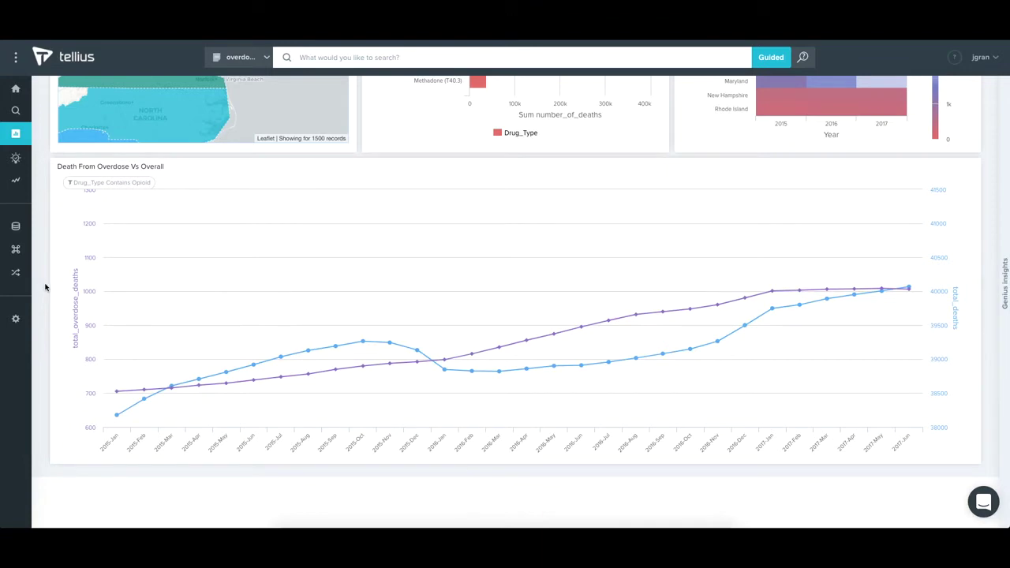
scroll(45, 287, up, 5)
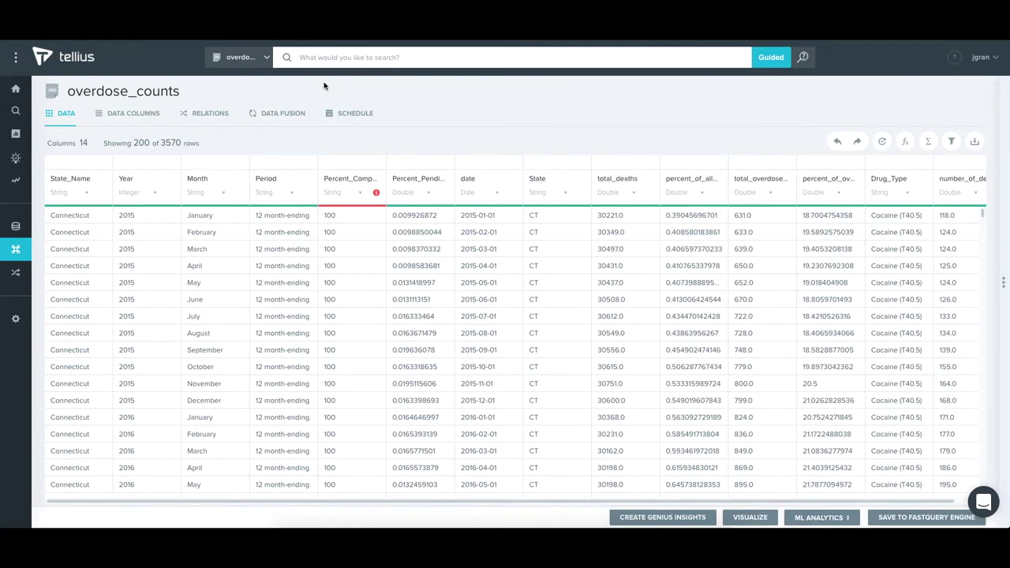
Search 'show total number_of_deaths by State' to get a bar chart of deaths per state.
click(355, 62)
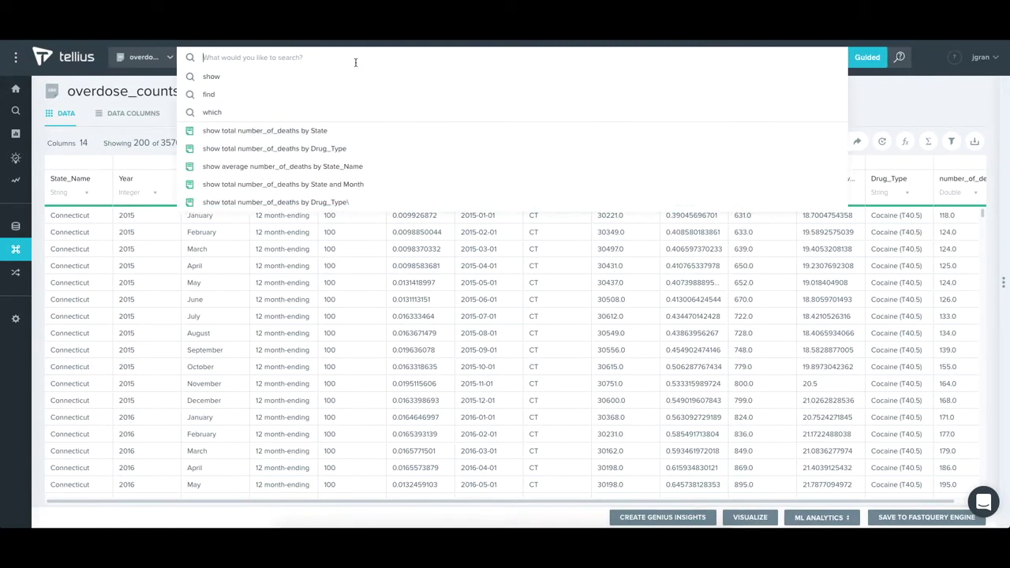
text(s)
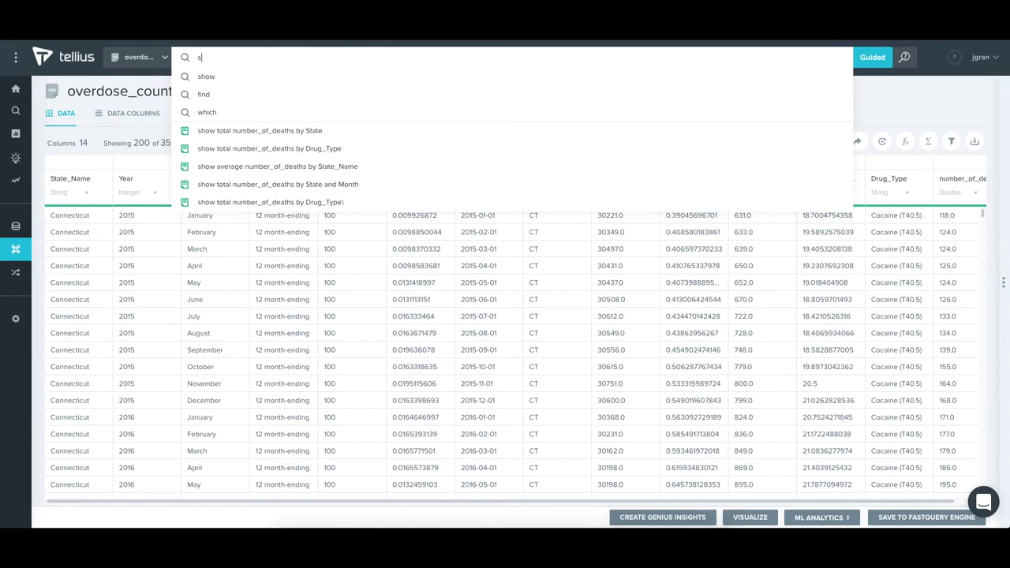
text(how total )
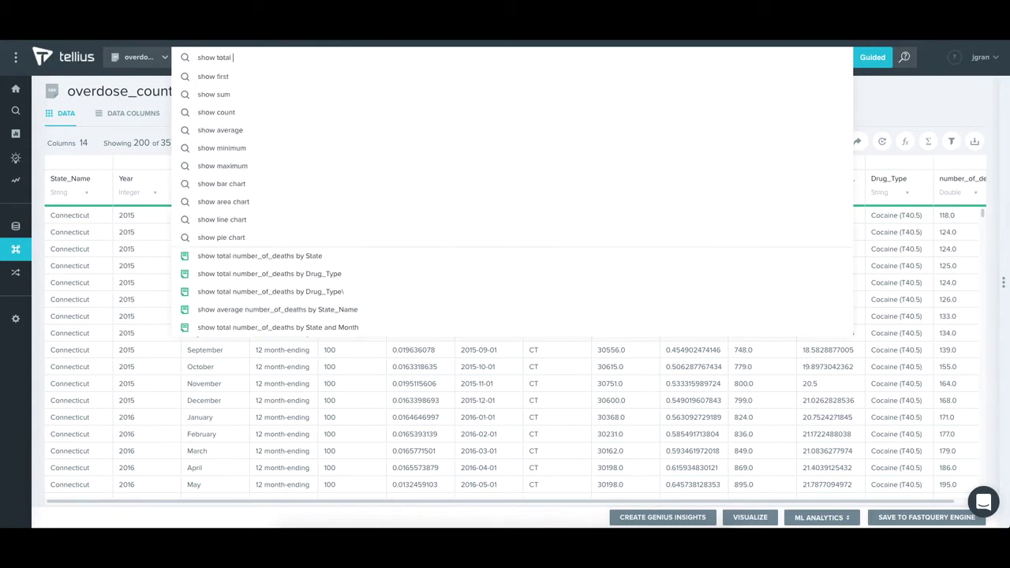
text(nu)
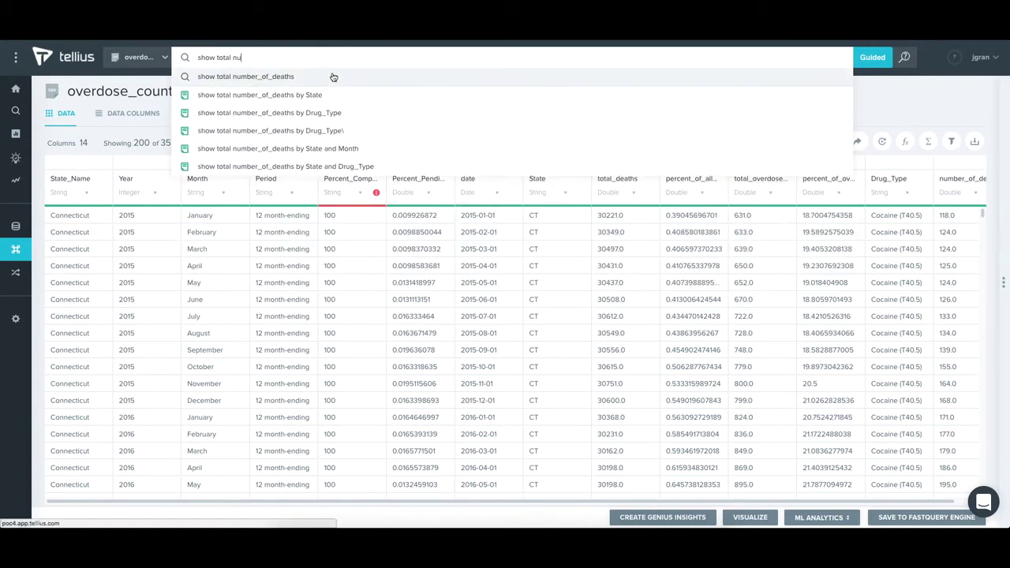
click(329, 80)
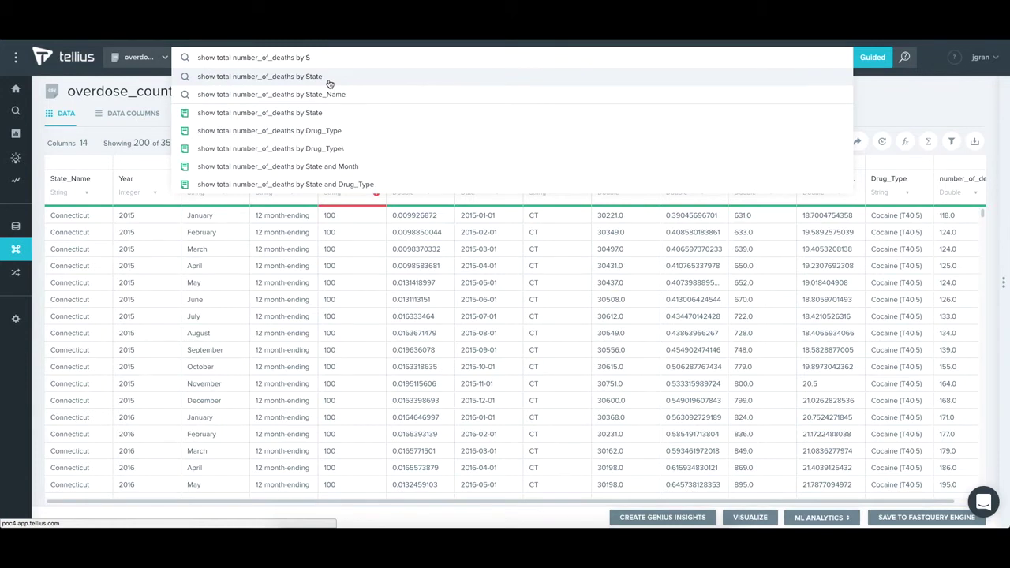
text(tate)
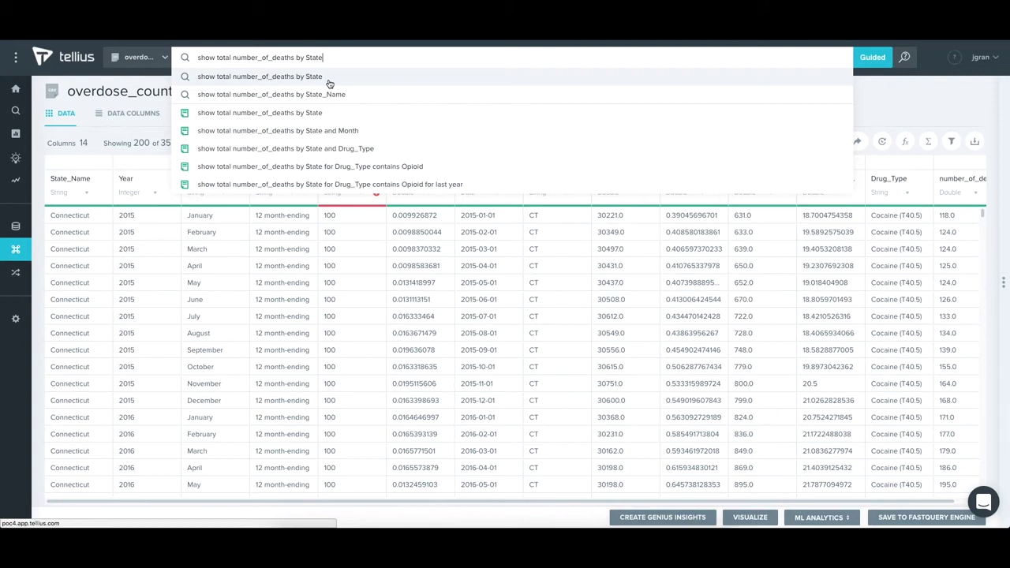
click(330, 84)
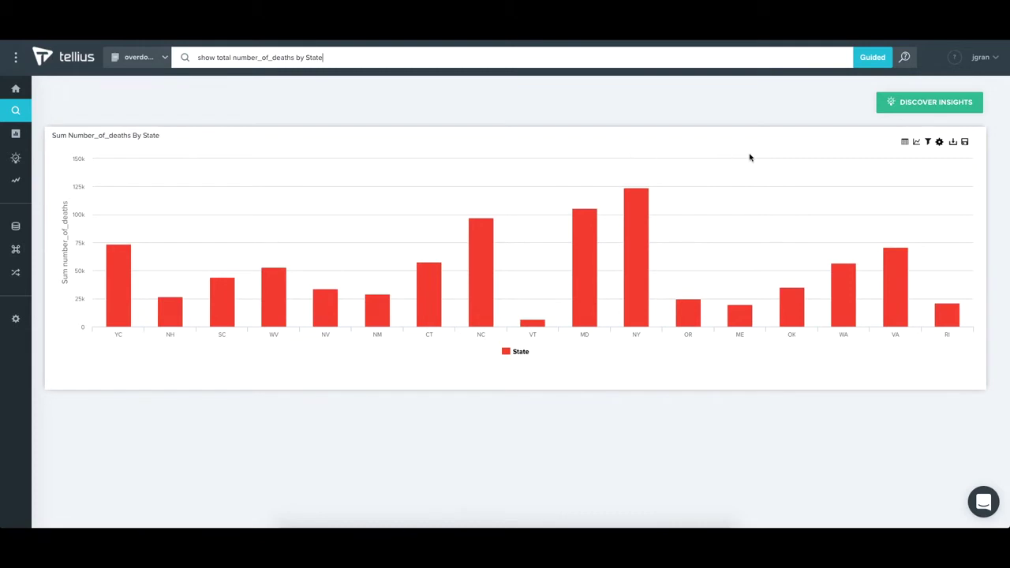
Sort the state bars by number_of_deaths, highest first, in the chart settings.
click(939, 146)
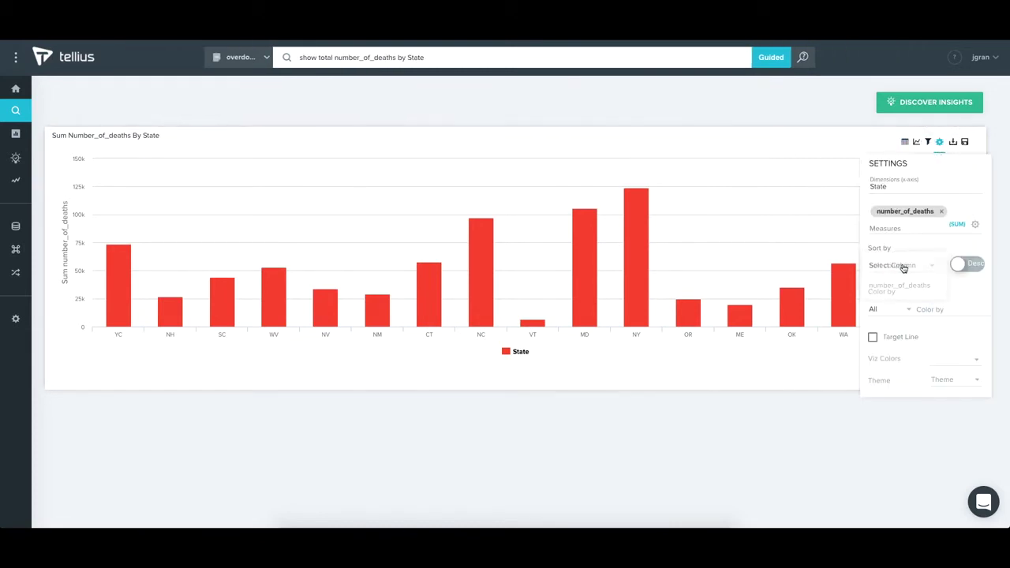
click(898, 286)
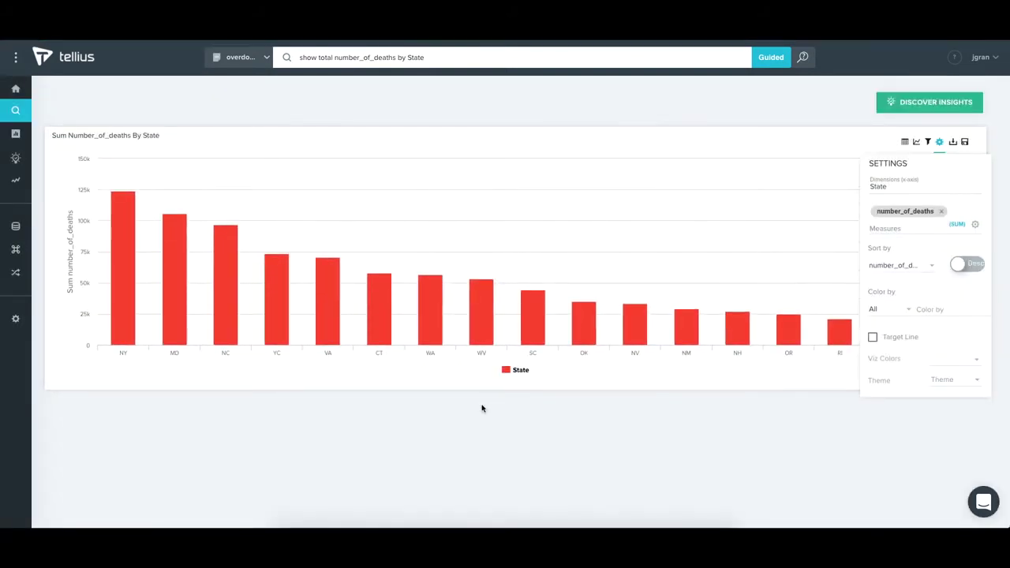
click(739, 170)
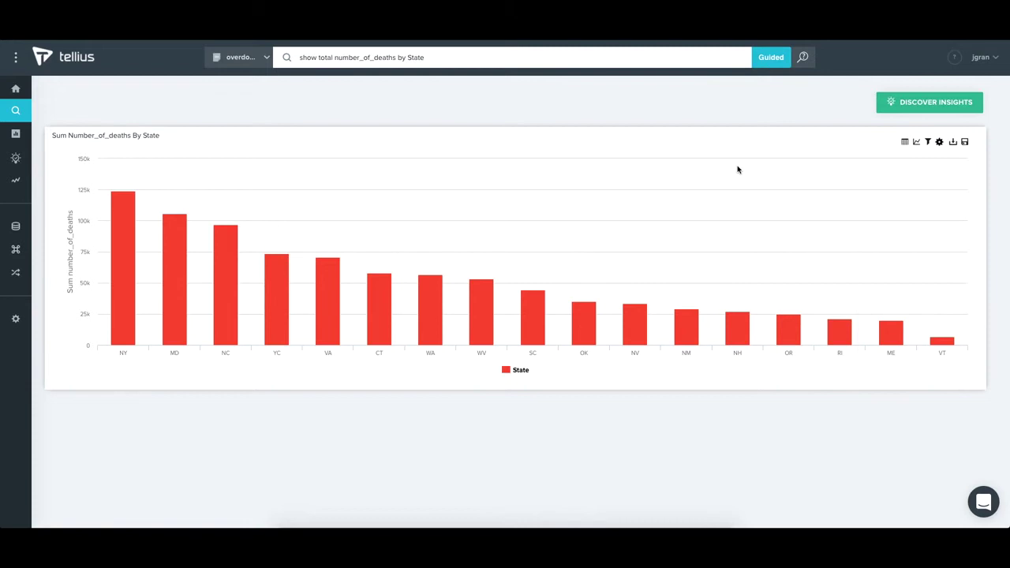
Extend the search to deaths by State and Drug_Type for grouped bars per drug type.
click(447, 61)
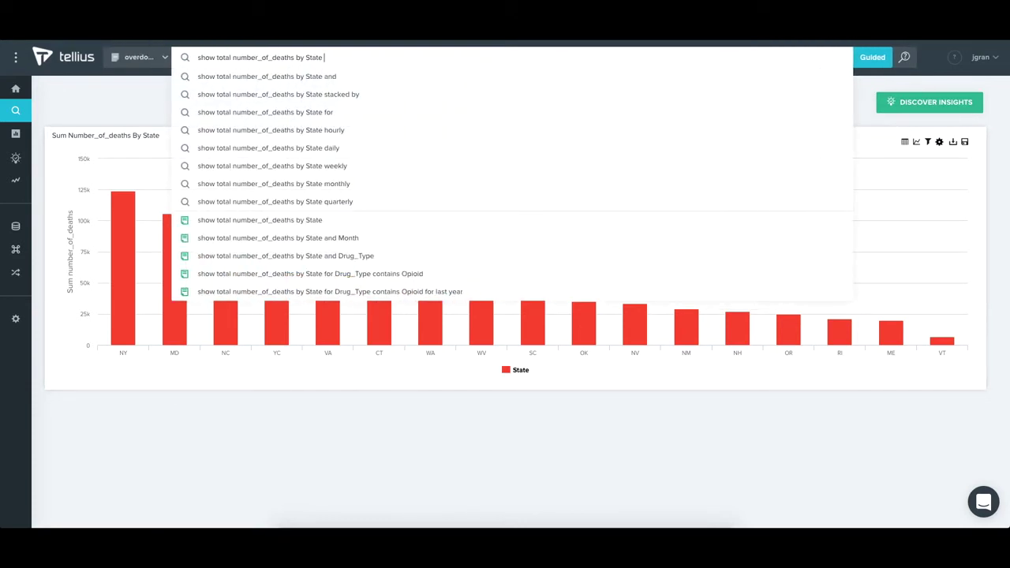
text(D)
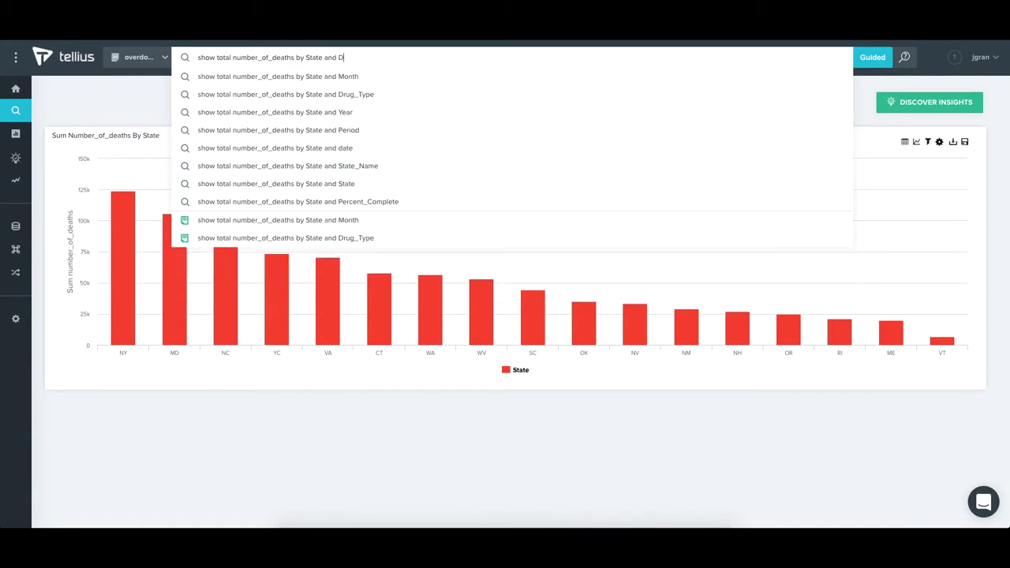
text(rug_Type)
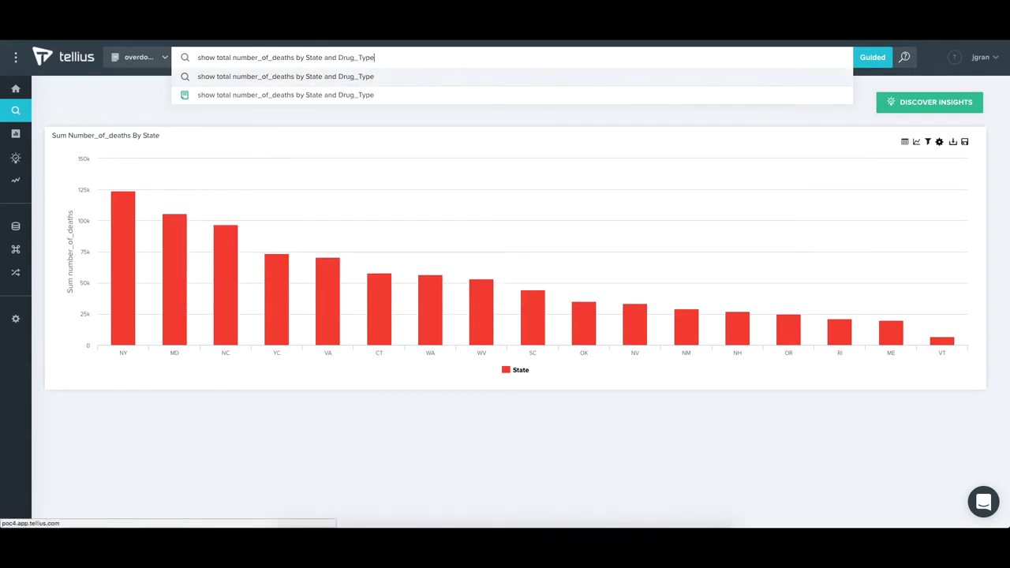
click(449, 79)
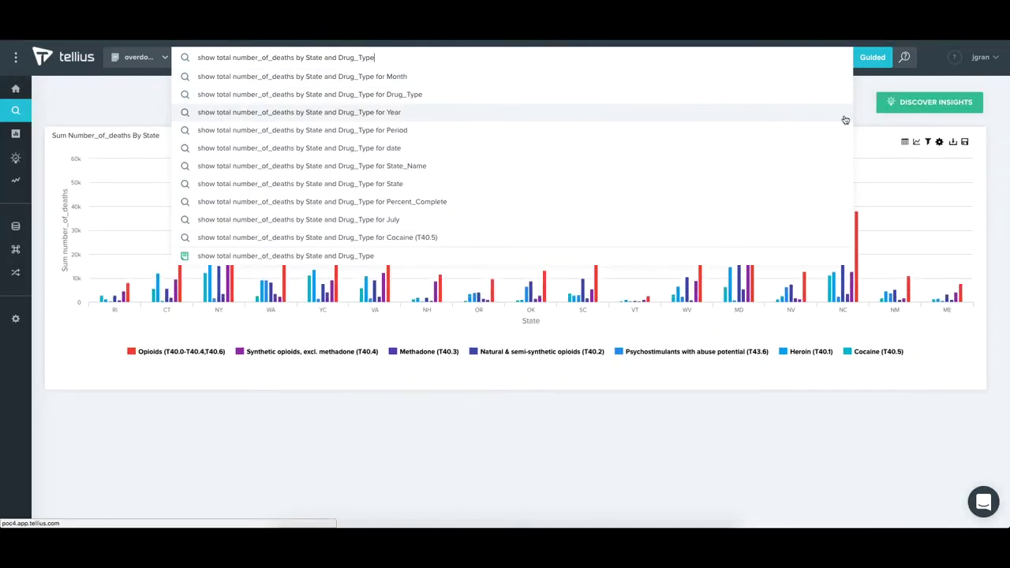
click(864, 119)
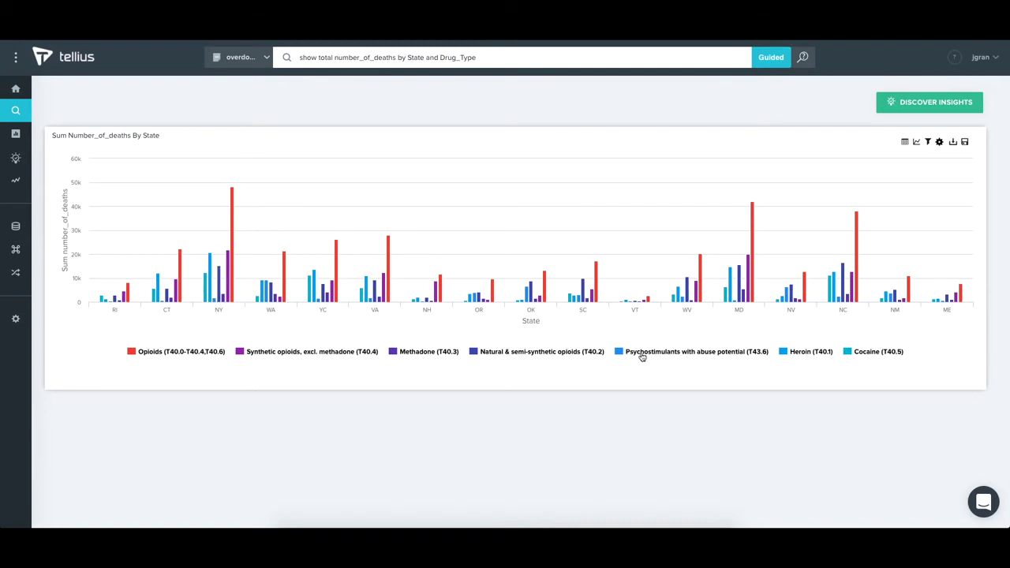
mouse_move(230, 289)
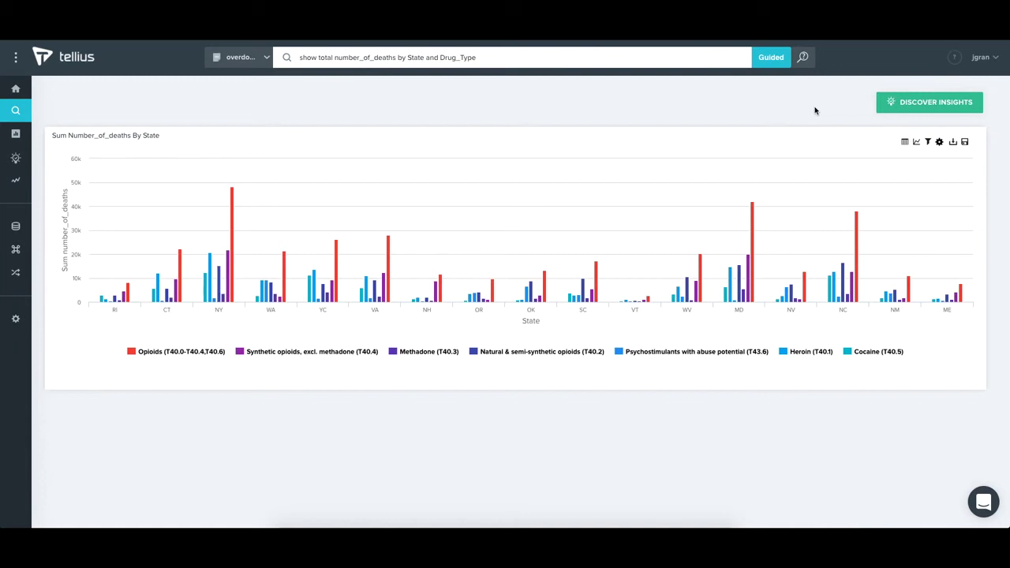
Discover insights on the deaths-by-State chart and open the resulting report.
click(898, 108)
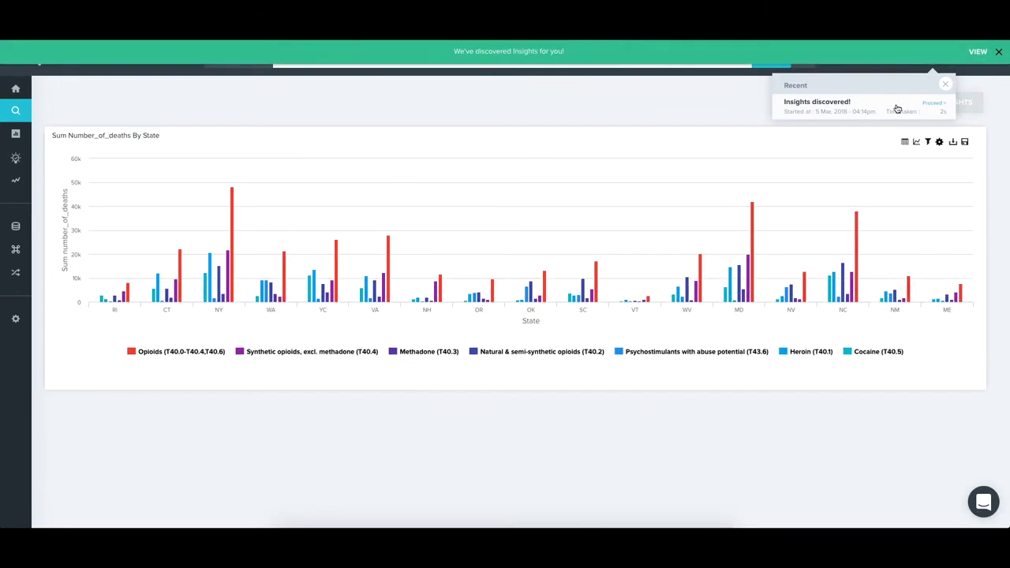
click(907, 104)
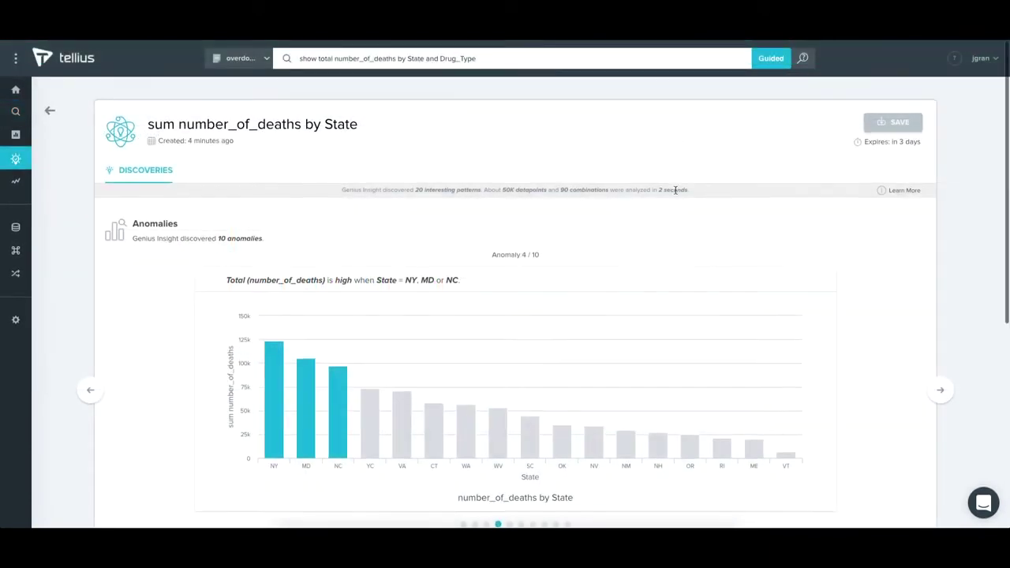
scroll(675, 191, down, 2)
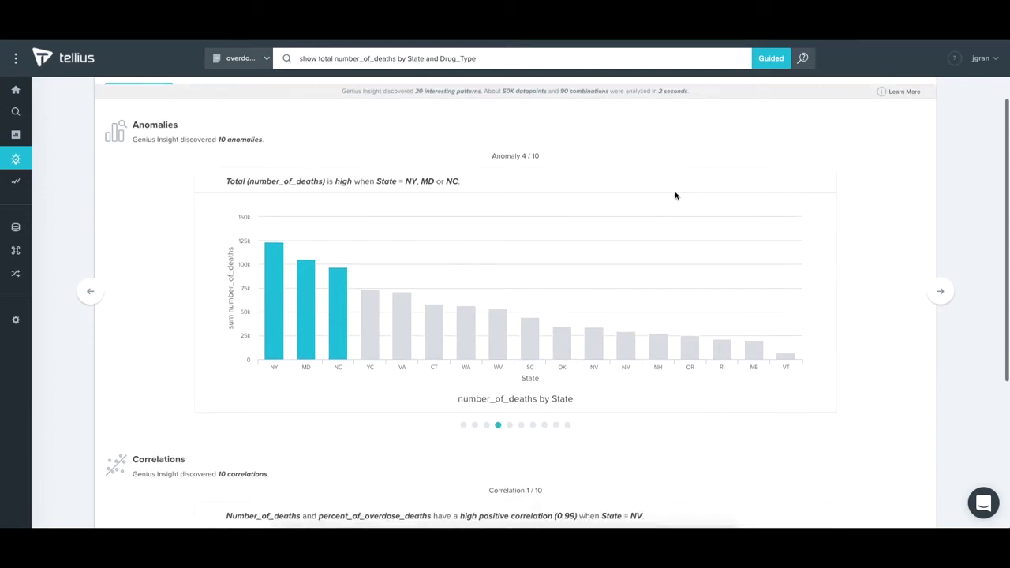
scroll(675, 194, down, 1)
Review the sixth and eighth anomalies, then go back to the overdose_counts data table.
mouse_move(285, 280)
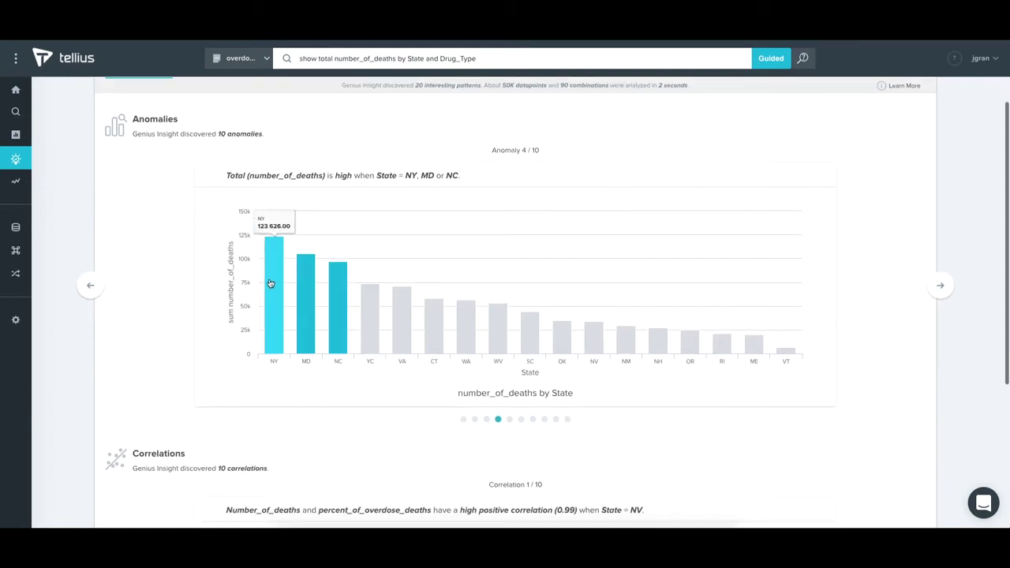
click(520, 420)
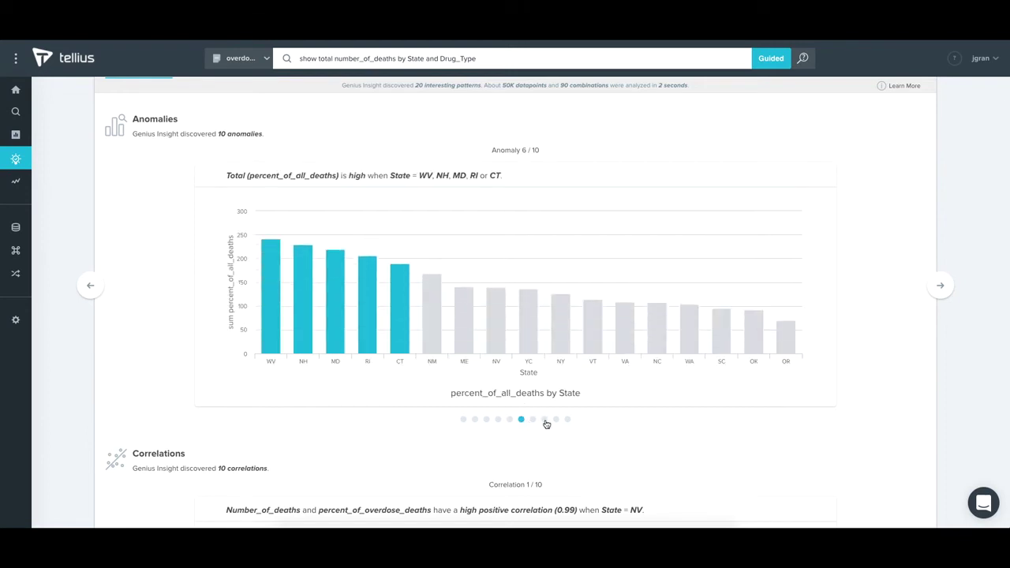
click(545, 420)
mouse_move(298, 347)
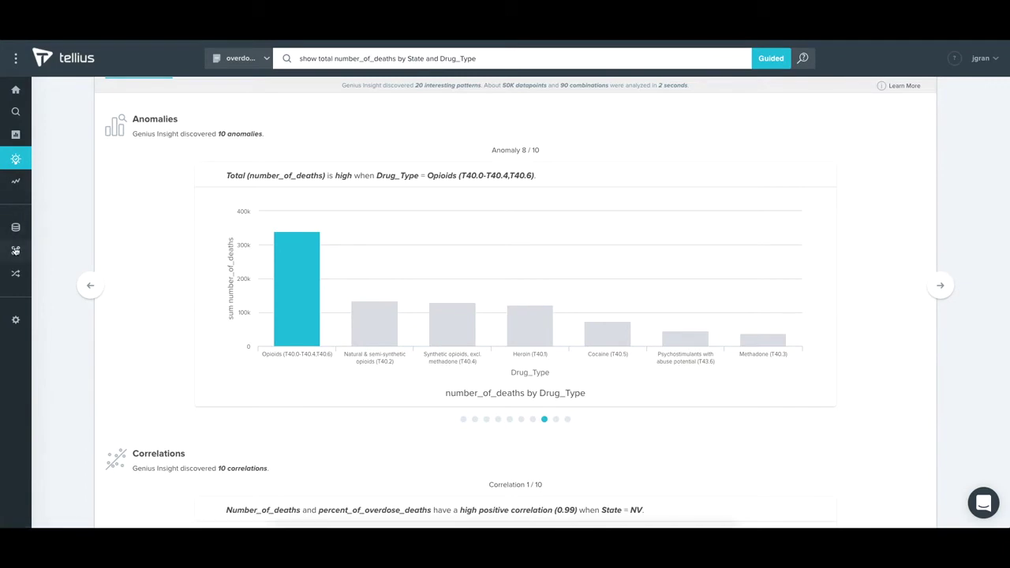
click(15, 250)
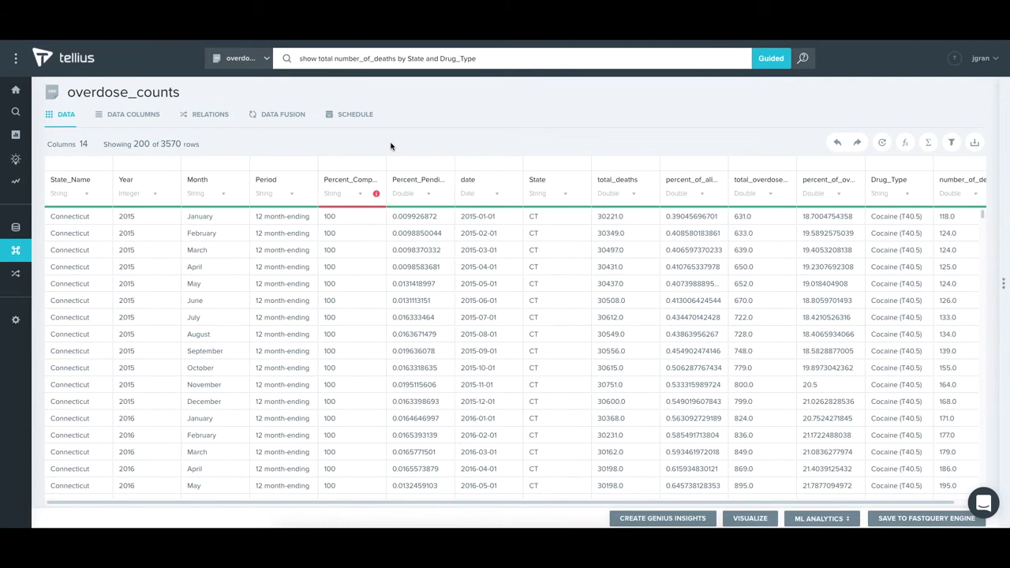
Start a Trend Based Genius Insight on date with Sum of number_of_deaths.
click(652, 519)
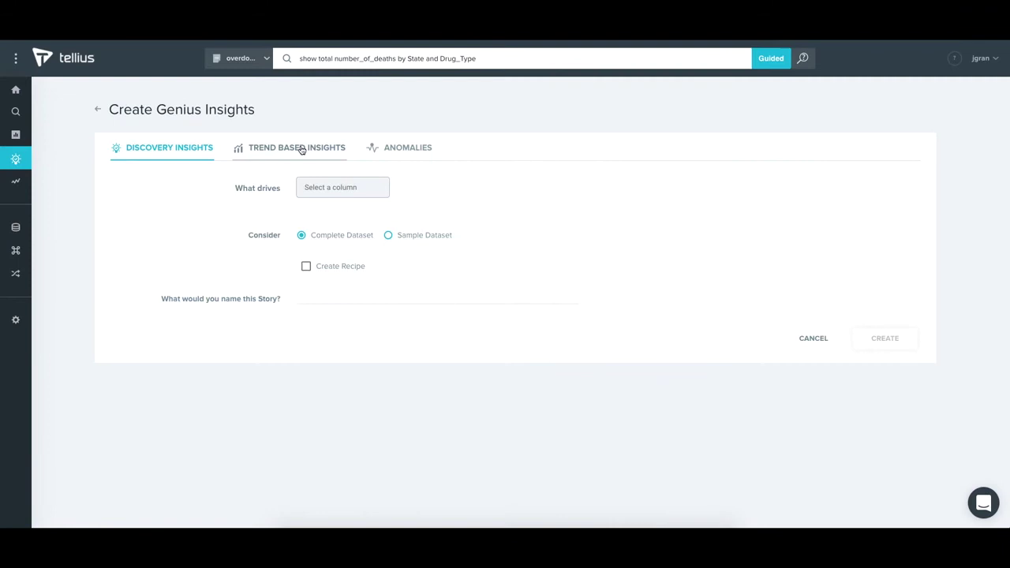
click(301, 150)
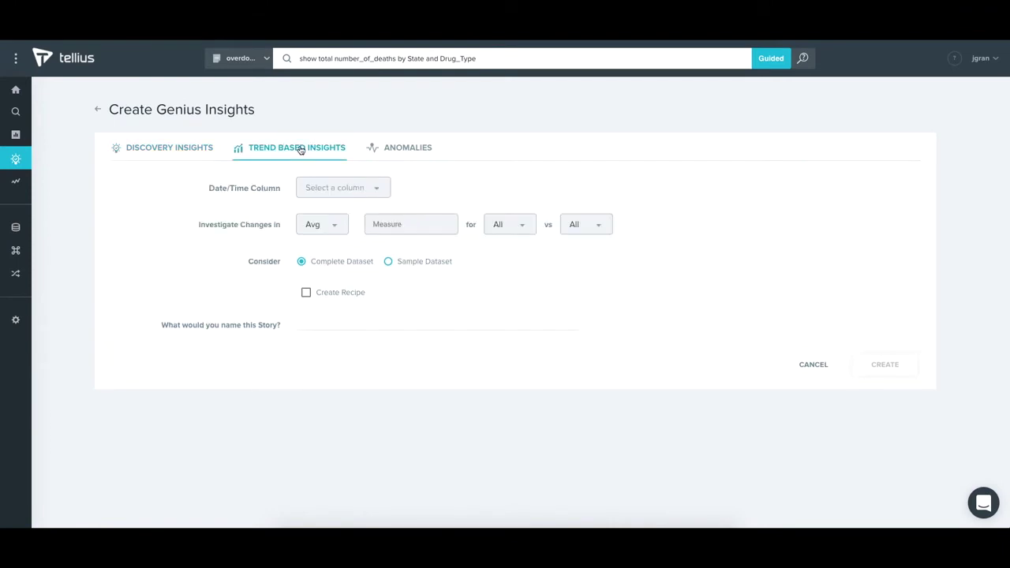
click(319, 192)
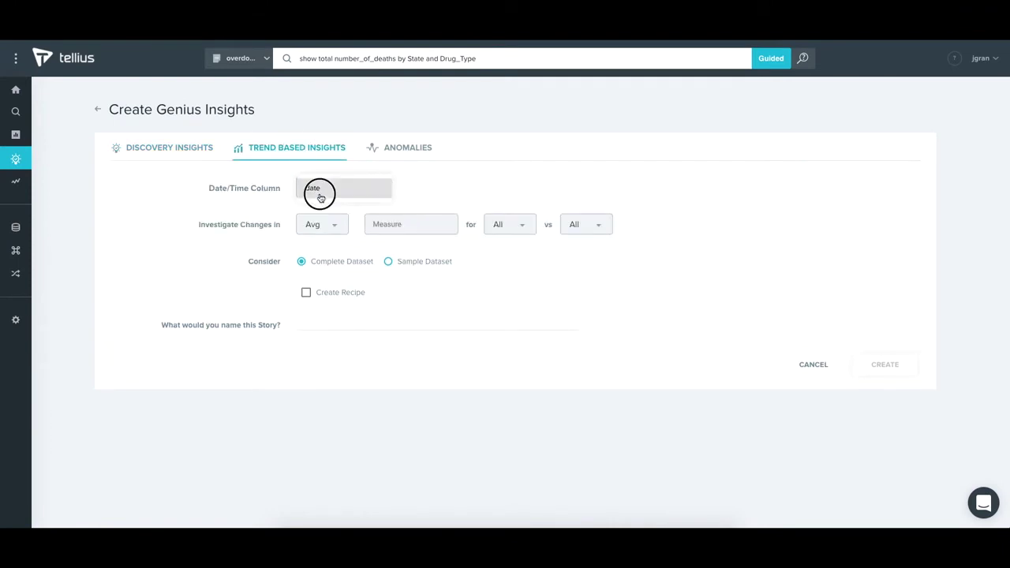
click(320, 228)
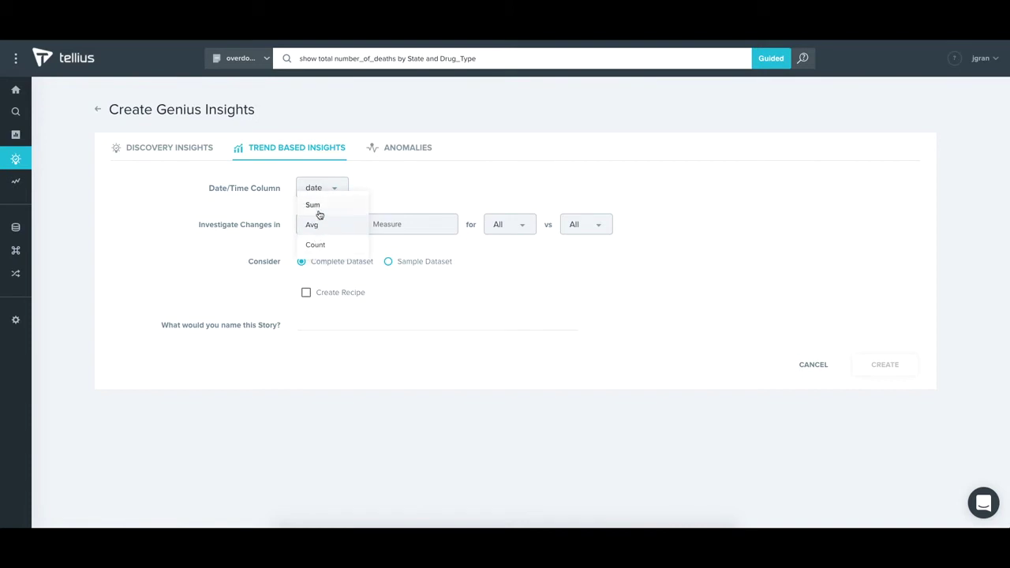
click(319, 208)
click(379, 228)
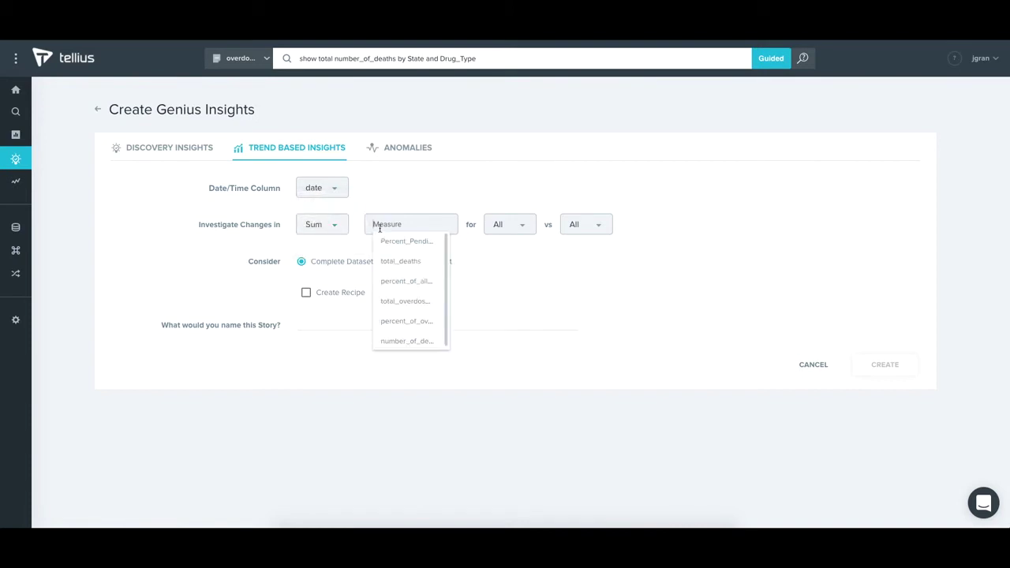
click(387, 341)
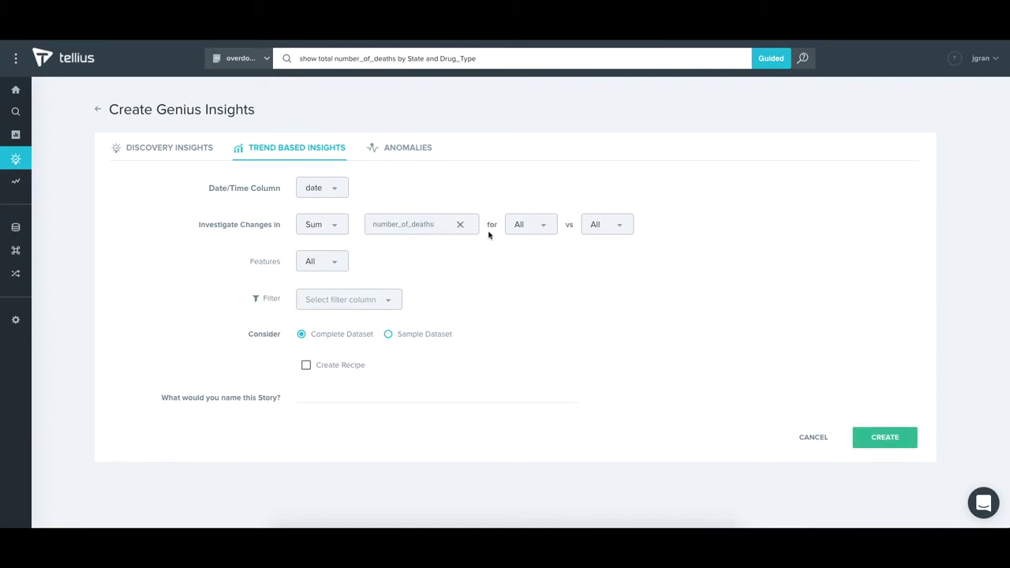
Keep the All date range and add a State_Name filter to the insight.
scroll(519, 289, down, 5)
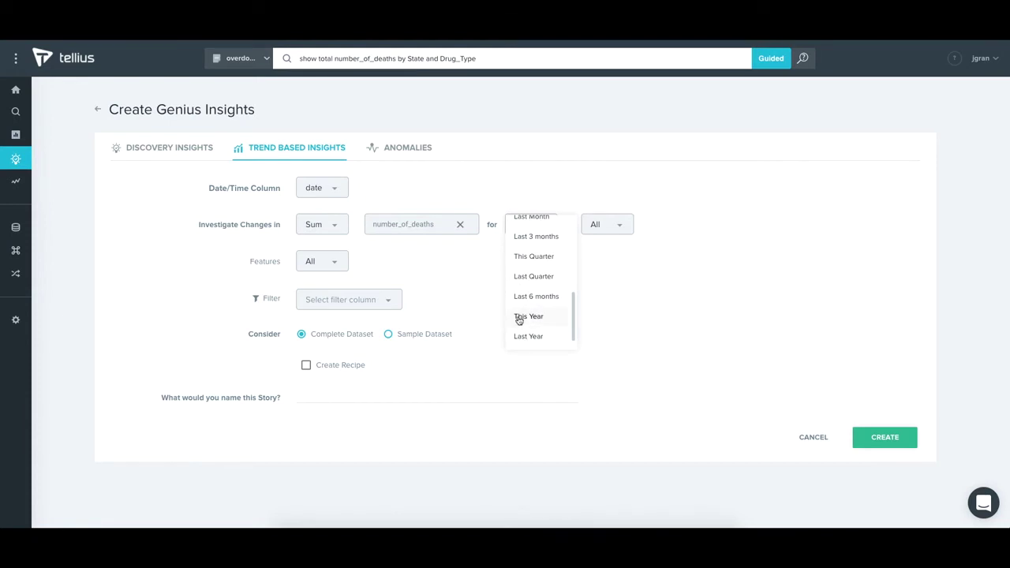
scroll(521, 319, down, 1)
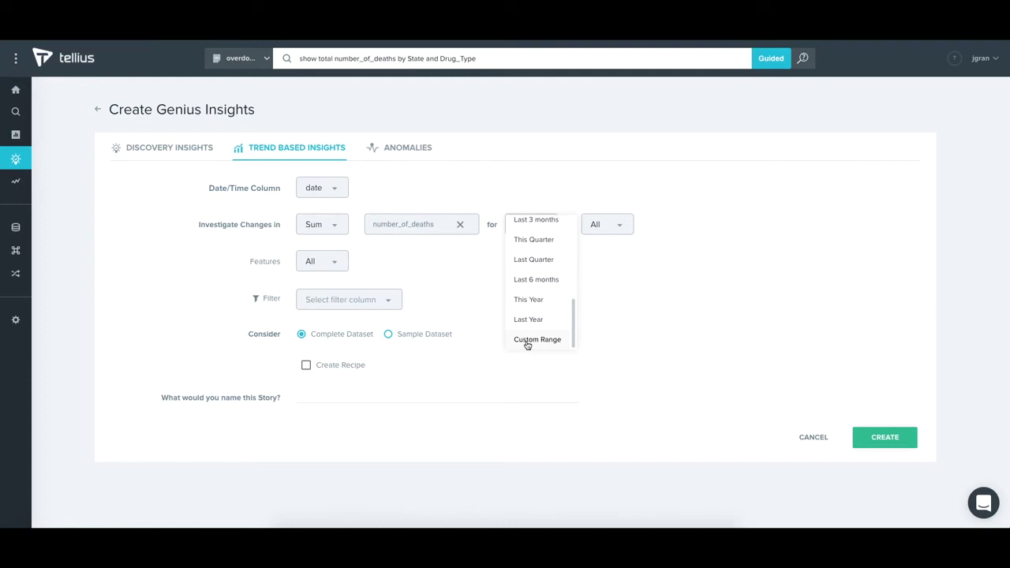
click(473, 274)
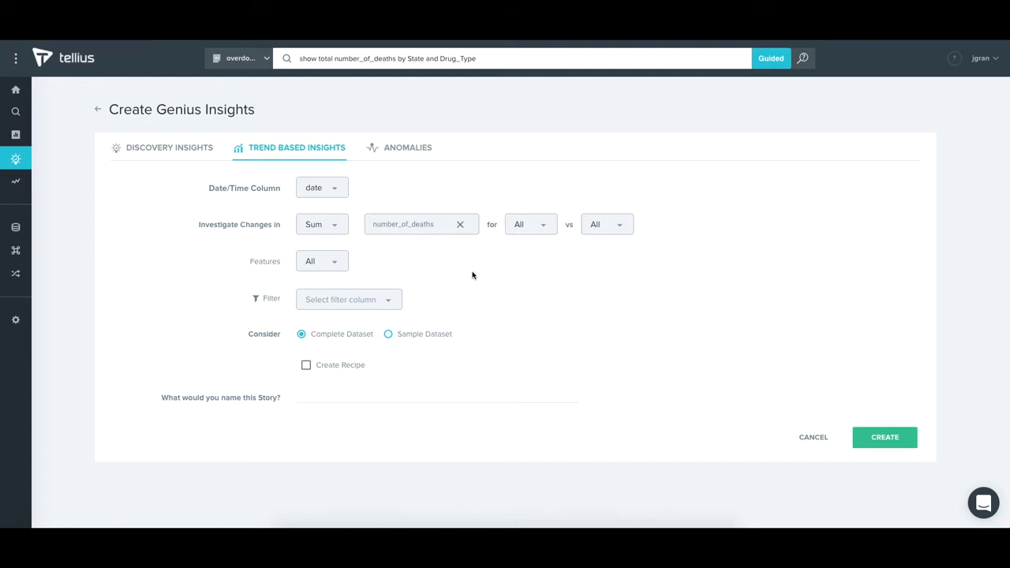
click(383, 303)
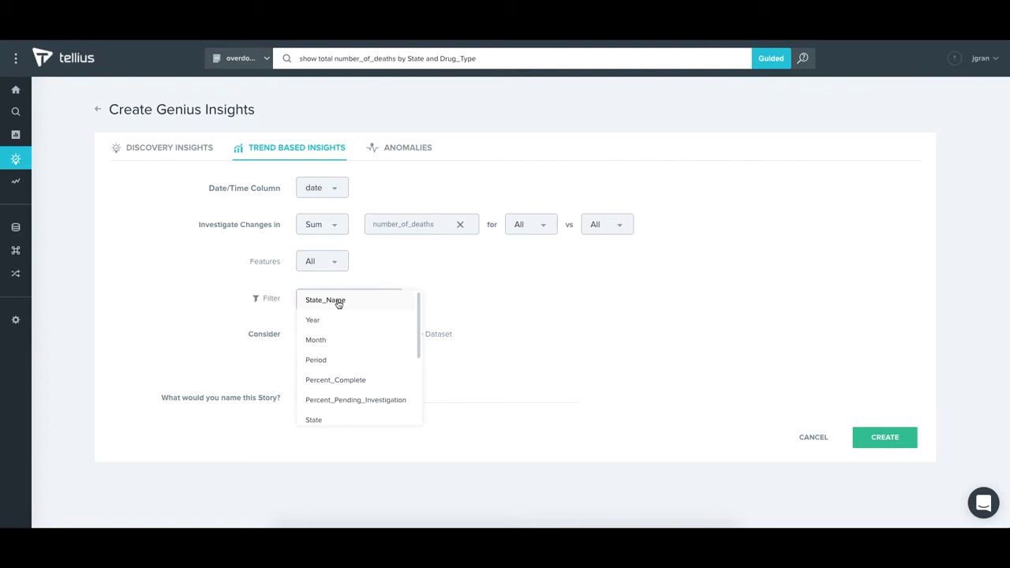
click(337, 302)
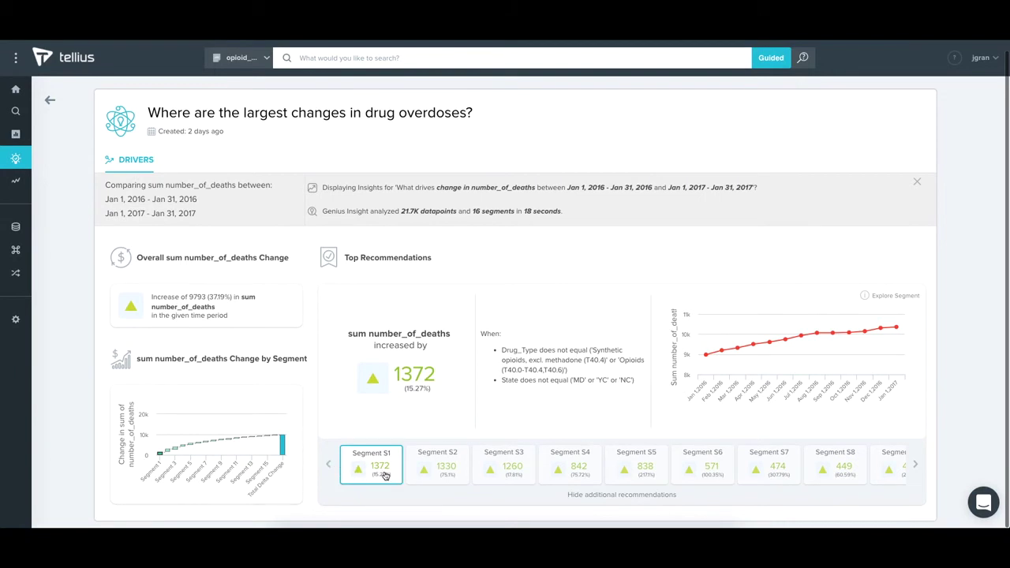
Review Top Recommendation segments S2 through S5, ending on S5's 838 synthetic-opioid rise in MD.
click(420, 473)
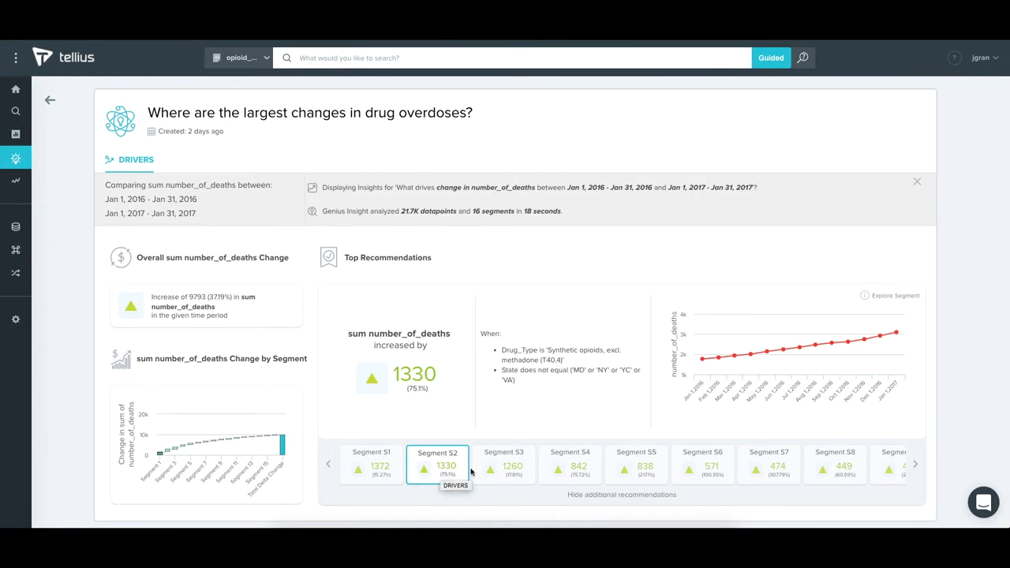
click(496, 471)
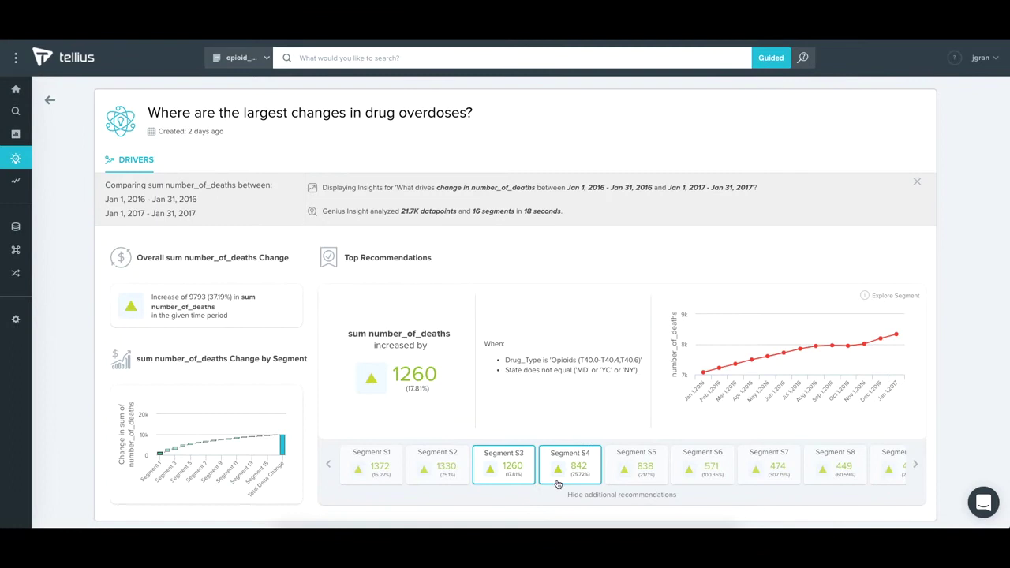
click(567, 472)
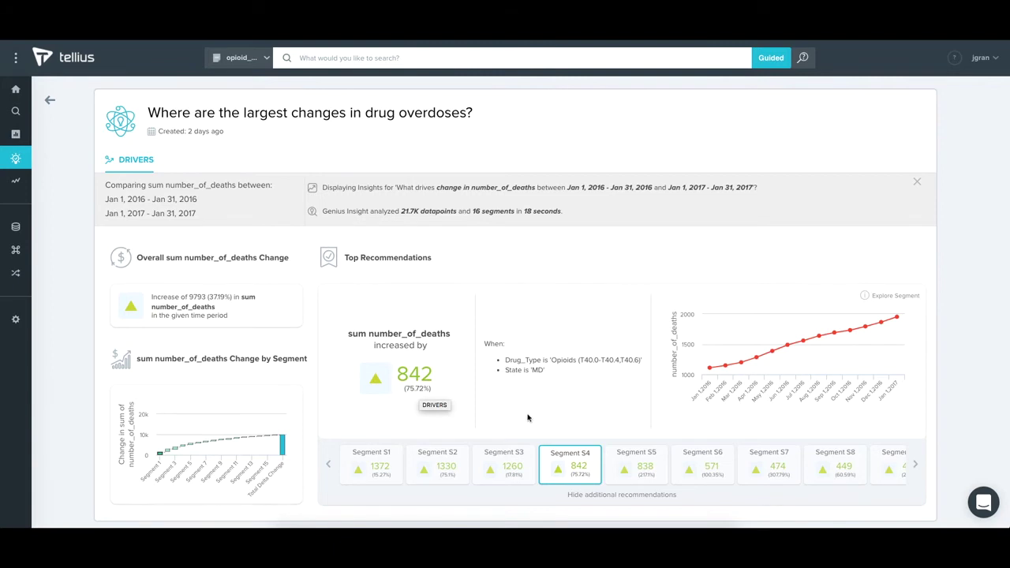
click(637, 464)
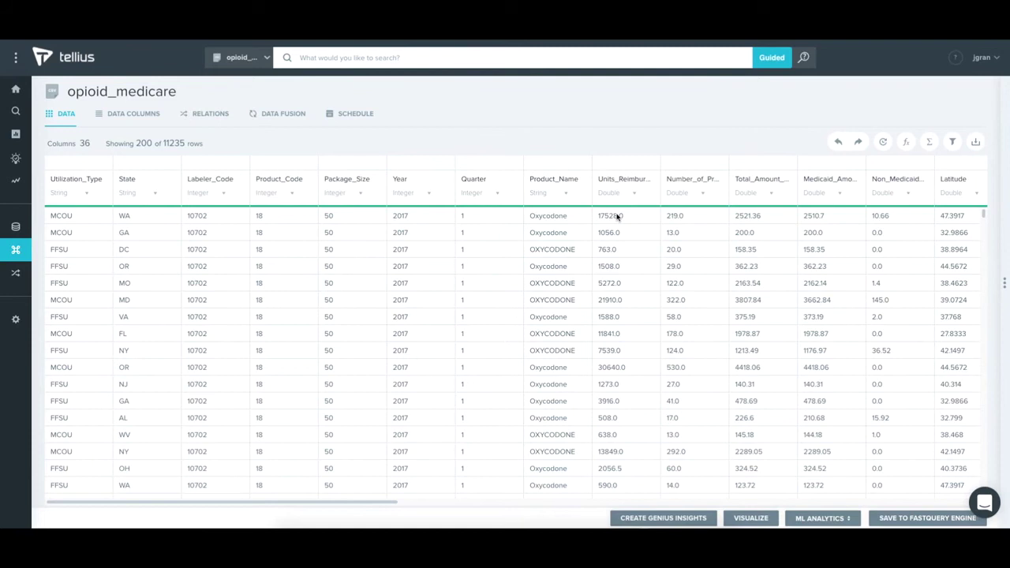
Scroll the opioid_medicare table right to the Labeler_Name and Package_Size columns.
scroll(617, 217, right, 3)
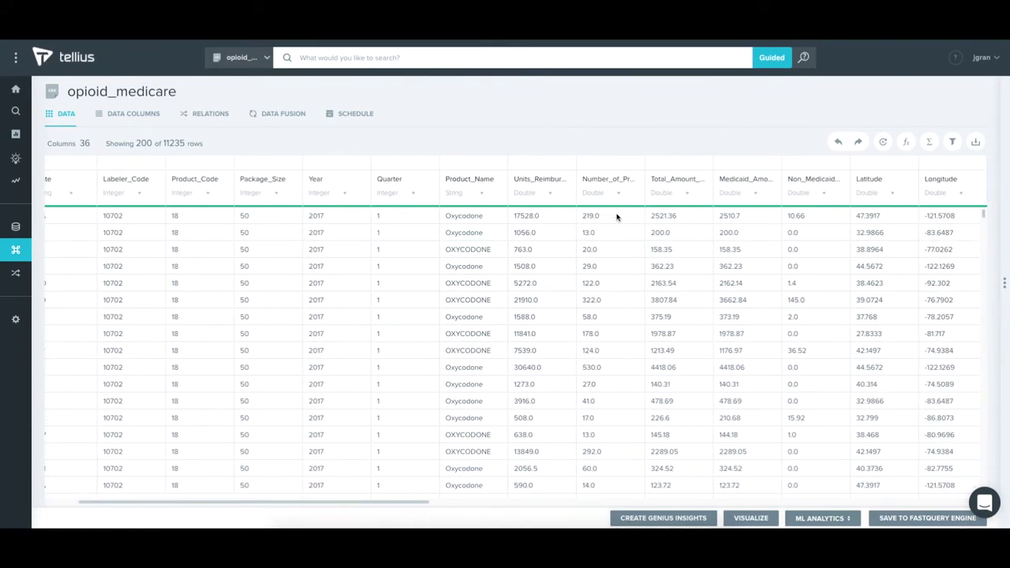
scroll(617, 217, right, 3)
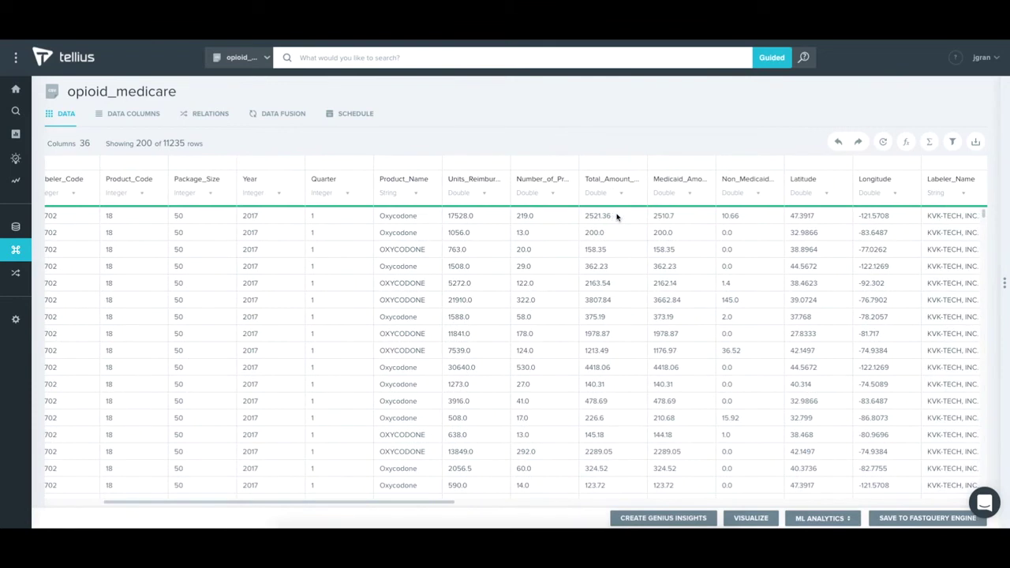
scroll(618, 217, right, 2)
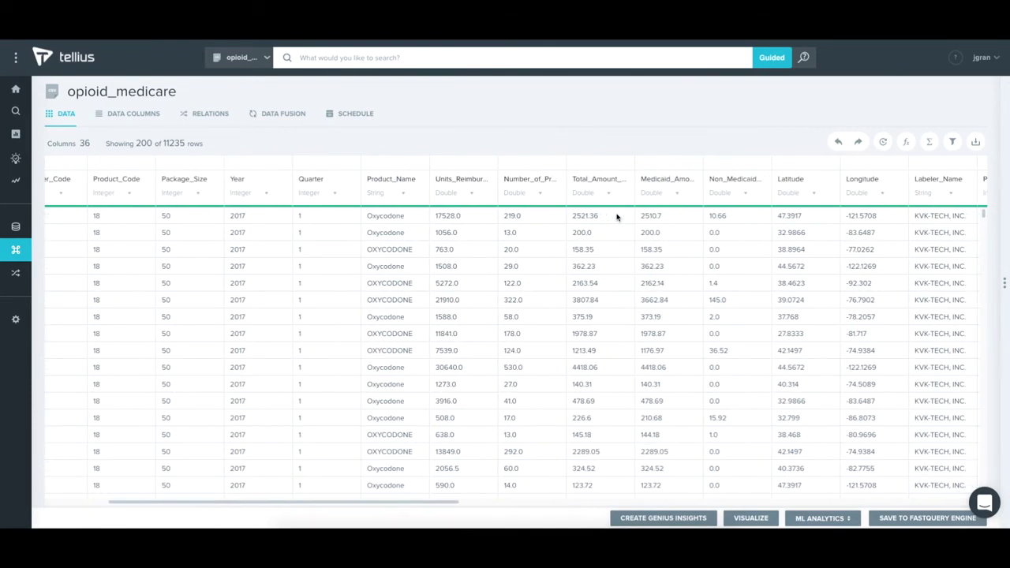
scroll(617, 215, right, 2)
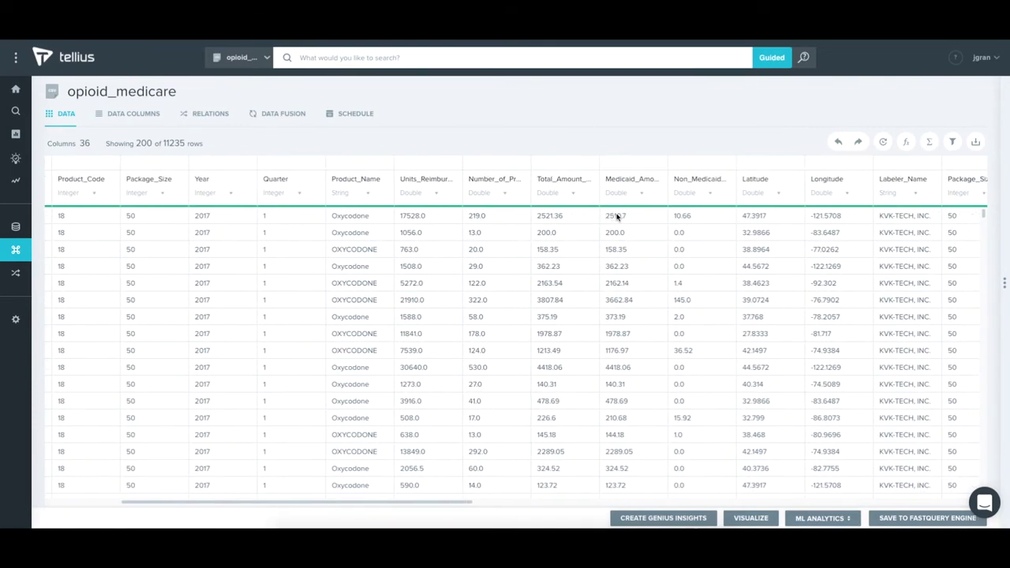
Search 'show total Number_of_Prescriptions by State' to chart prescriptions per state.
click(413, 64)
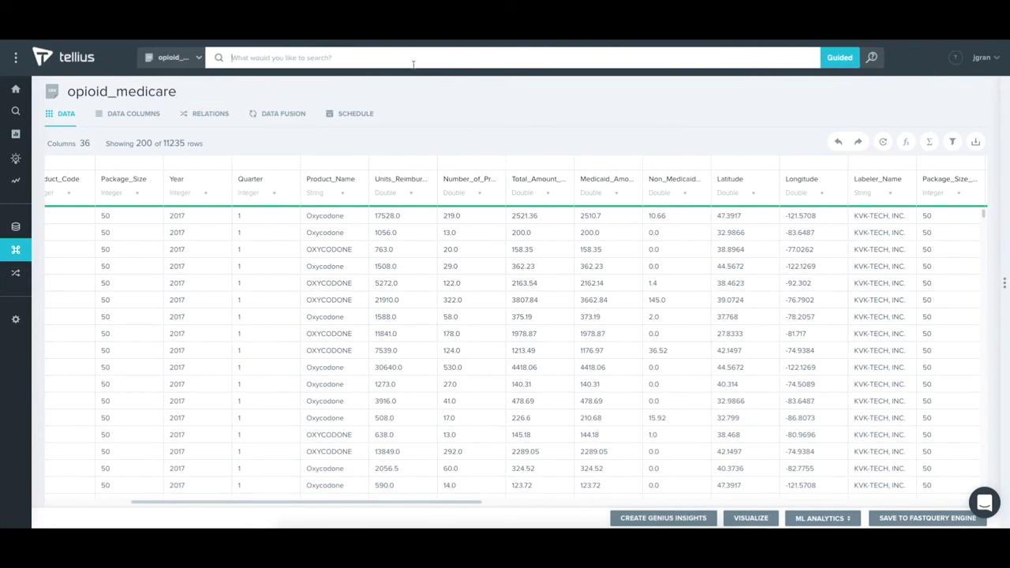
text(show)
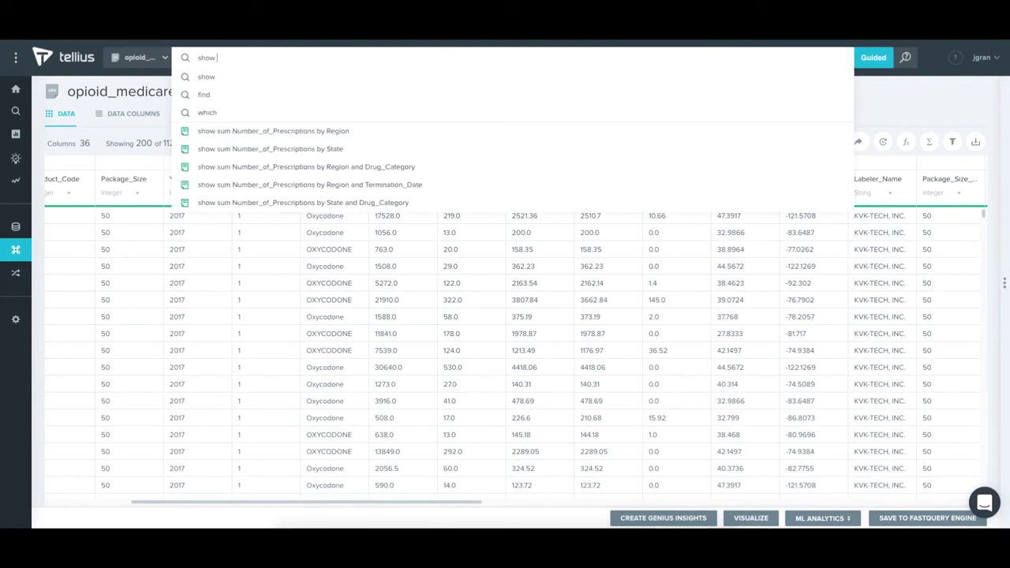
text( tota)
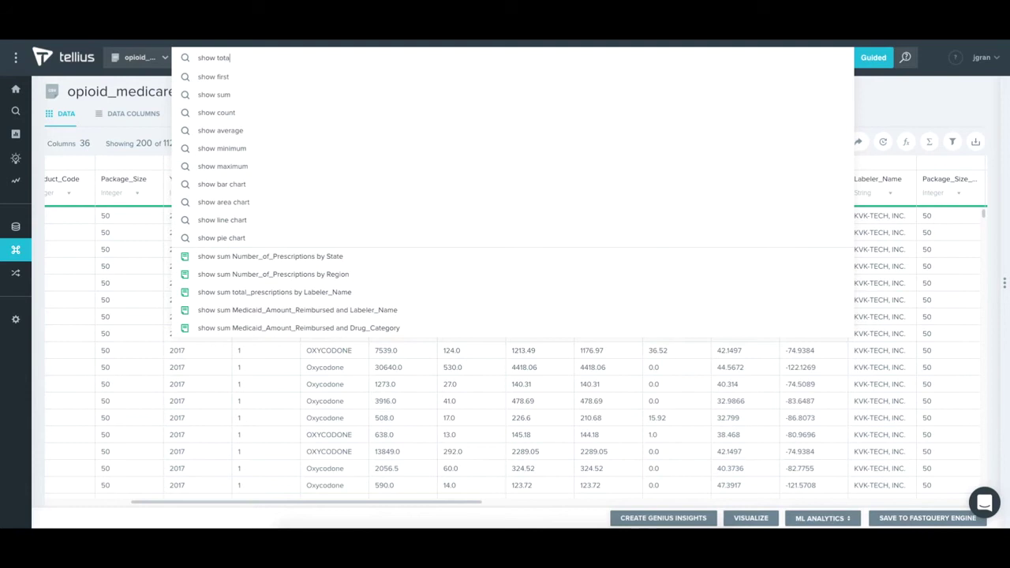
text(l nu)
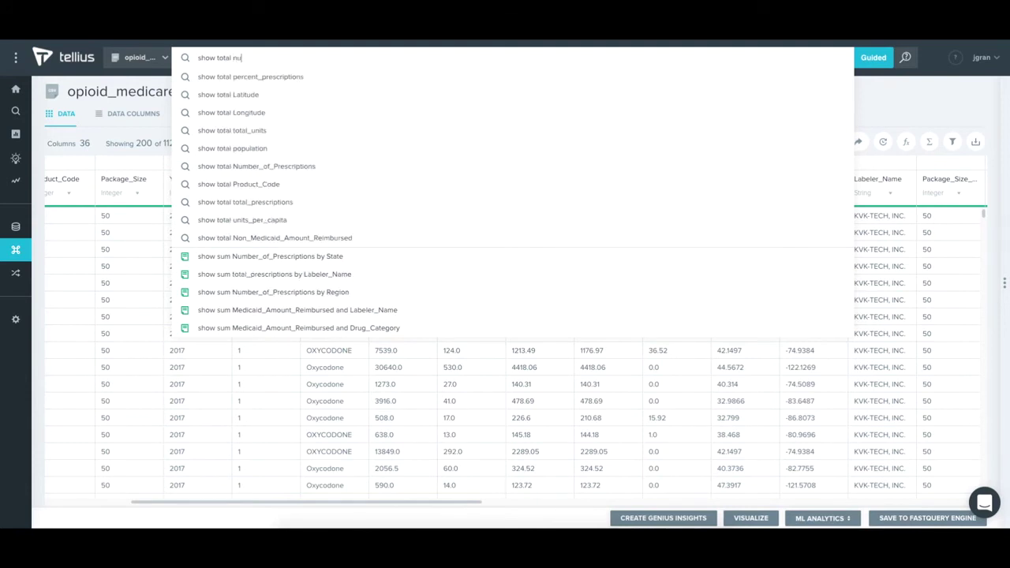
click(355, 131)
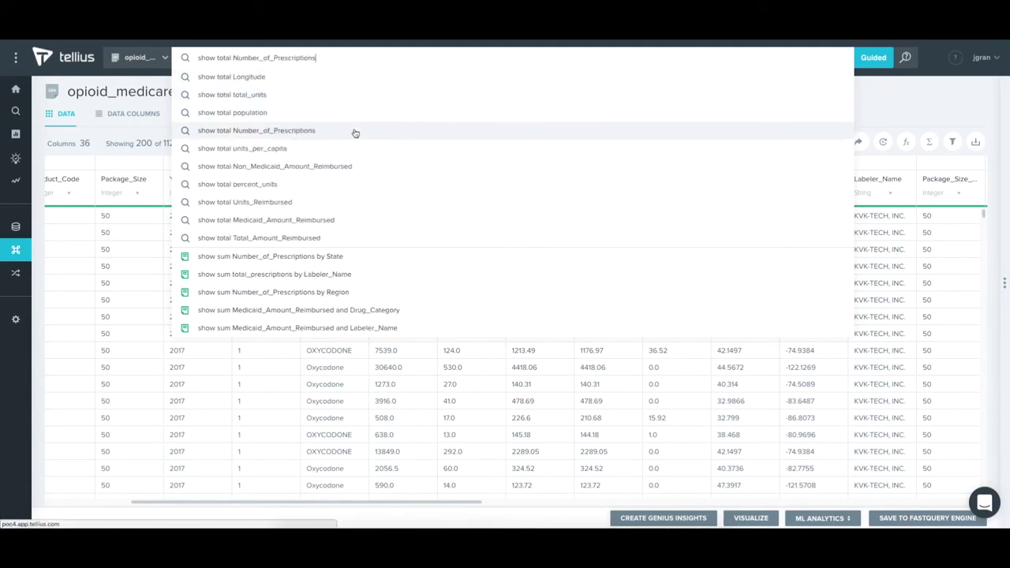
text(by State)
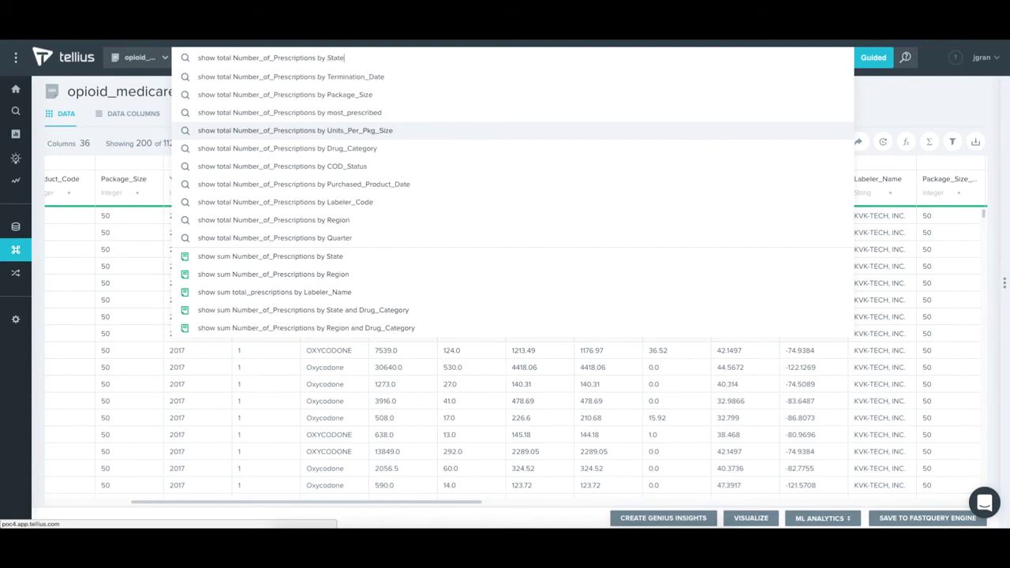
key(Return)
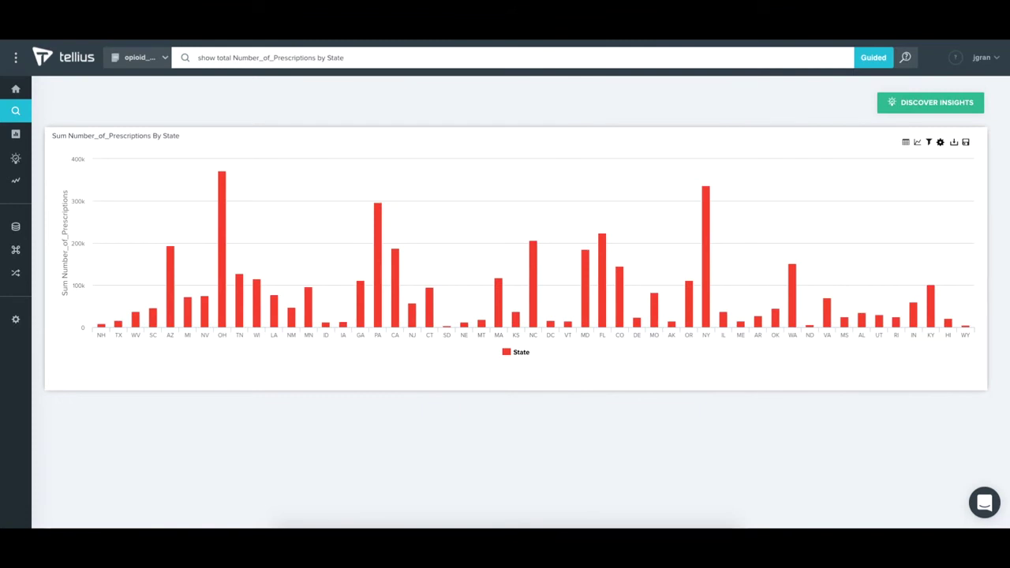
Sort the chart by Number_of_Prescriptions descending and discover insights on it.
click(941, 144)
click(941, 144)
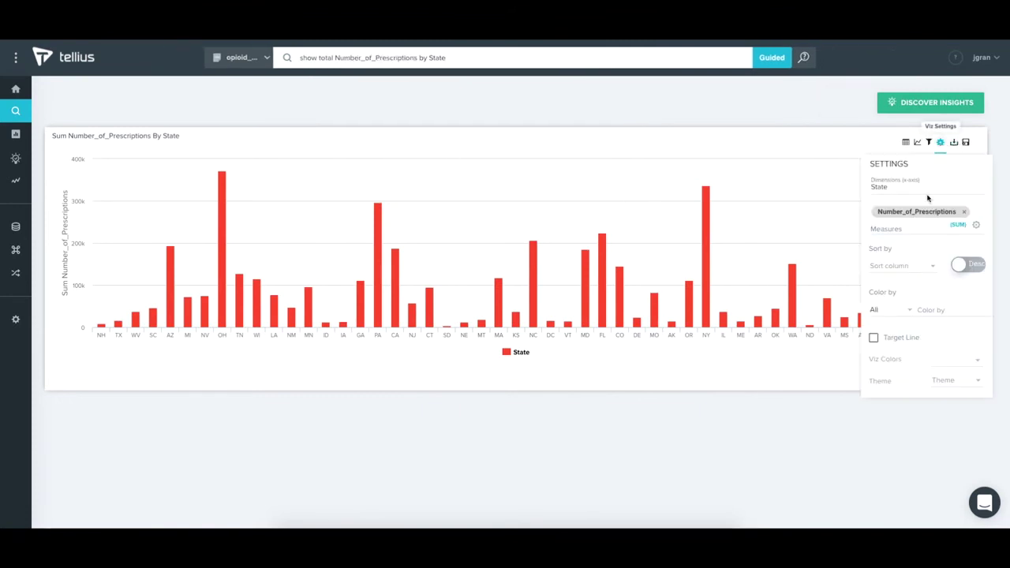
click(922, 268)
click(900, 285)
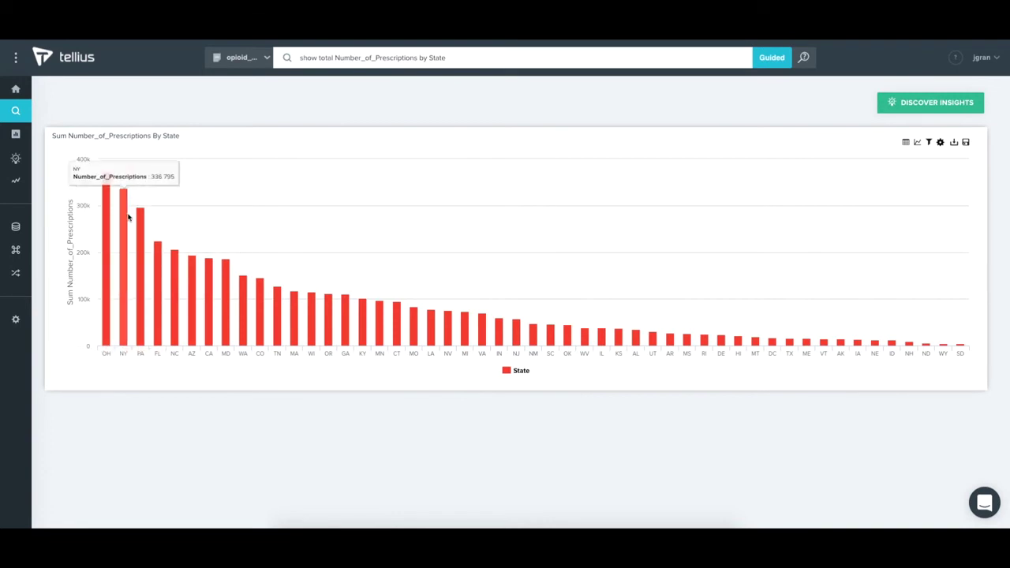
click(907, 110)
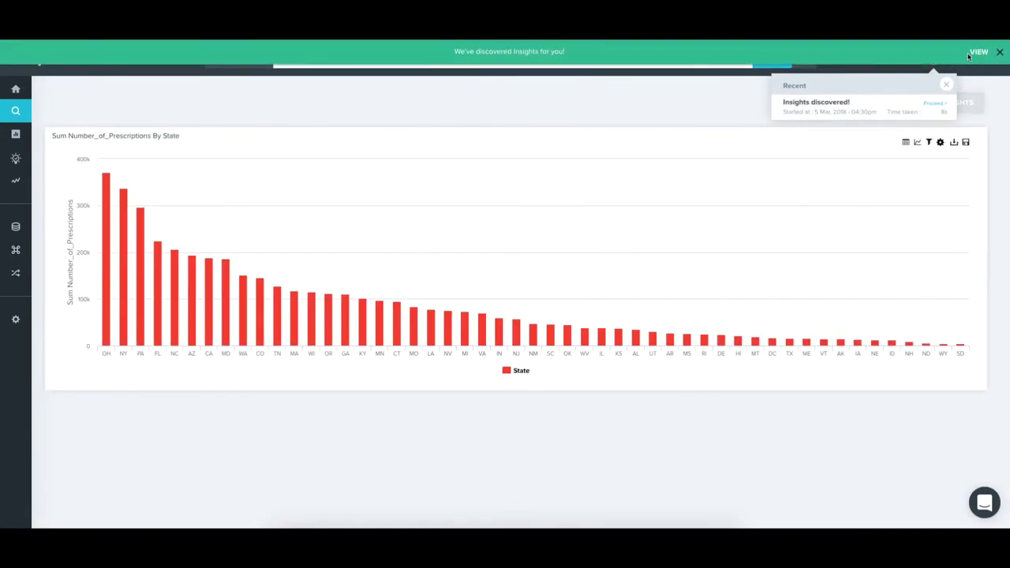
Open the insights, go to Labeler_Name anomaly 5/10, and investigate the ACTAVIS ELIZABETH LLC bar.
click(979, 52)
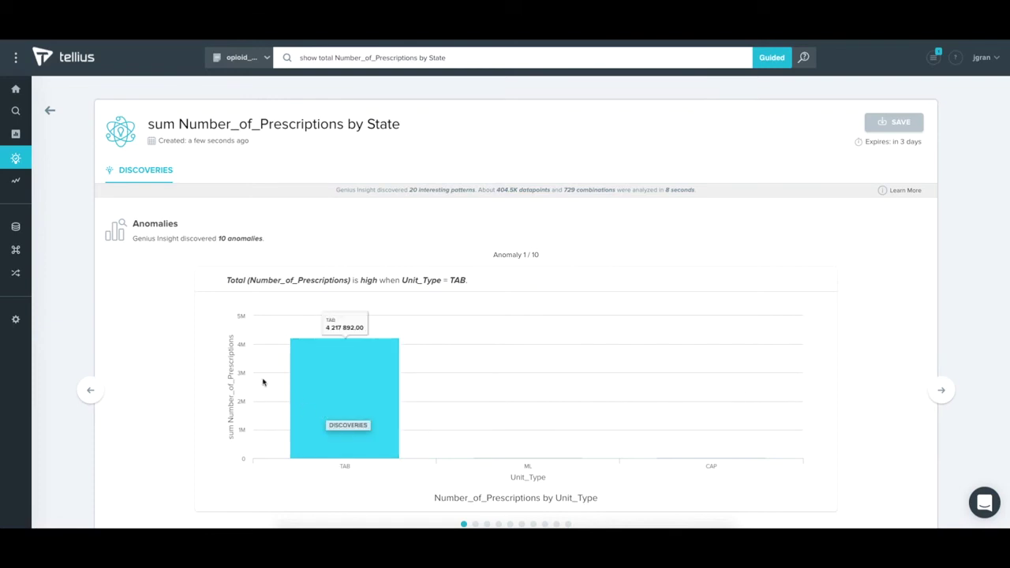
click(941, 390)
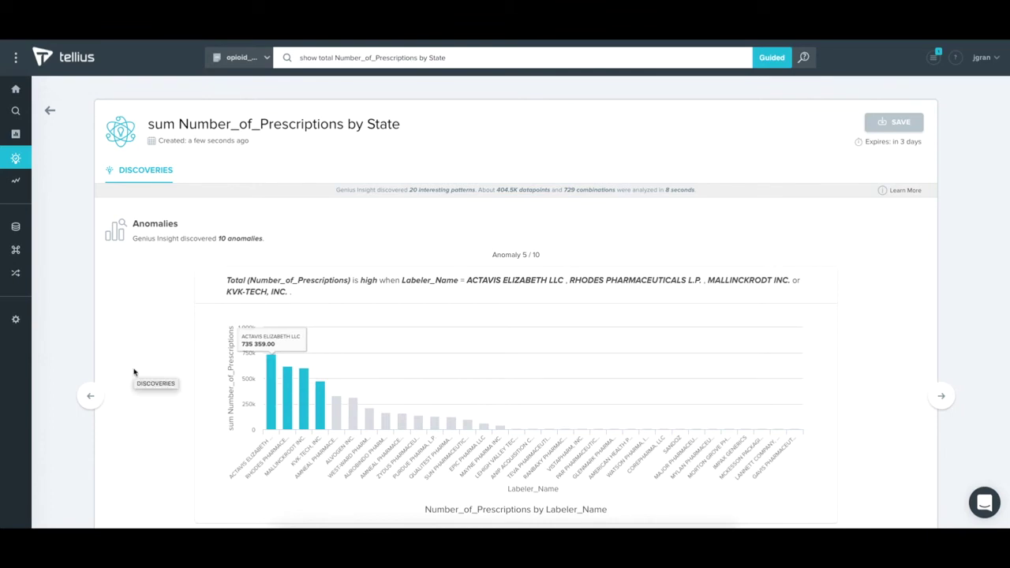
mouse_move(271, 385)
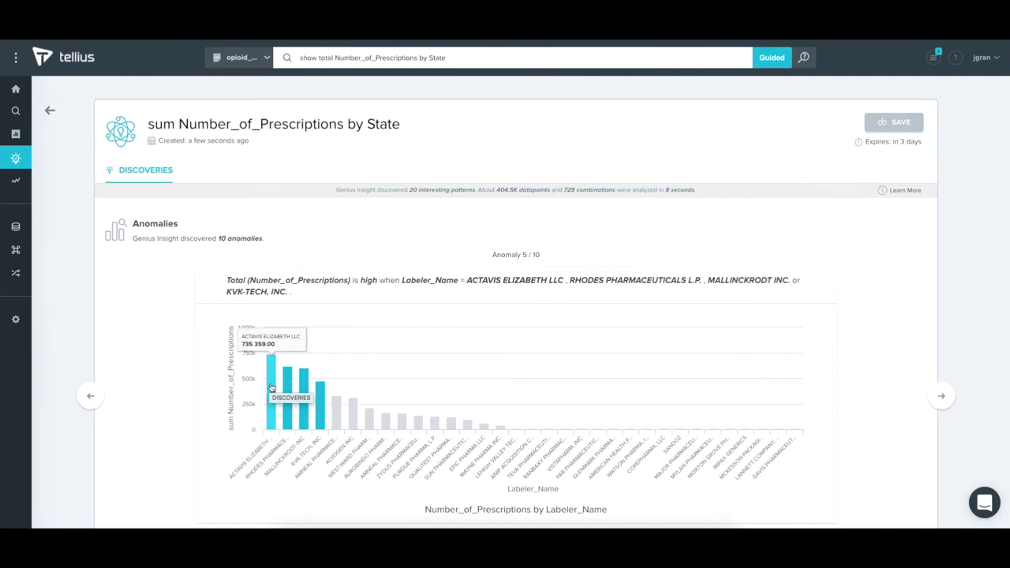
click(270, 377)
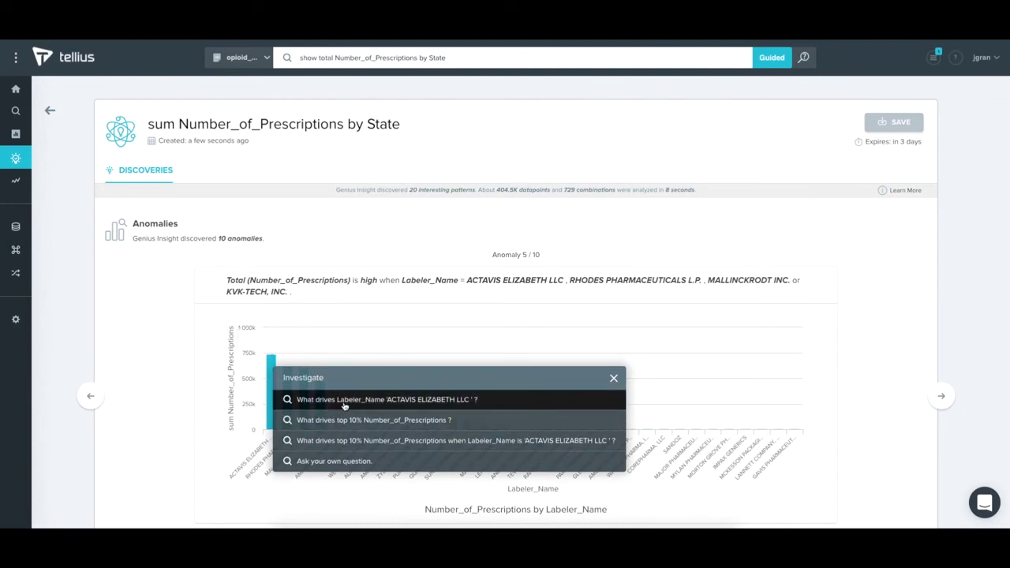
mouse_move(272, 388)
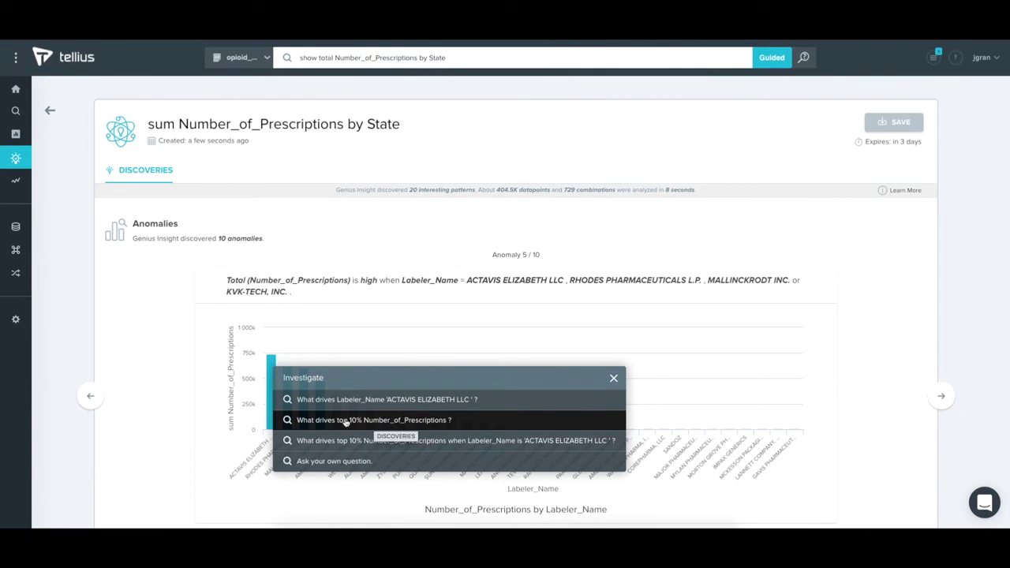
Ask a custom question for drivers of the top 10% of Number_of_Prescriptions instead of Labeler_Name.
click(315, 462)
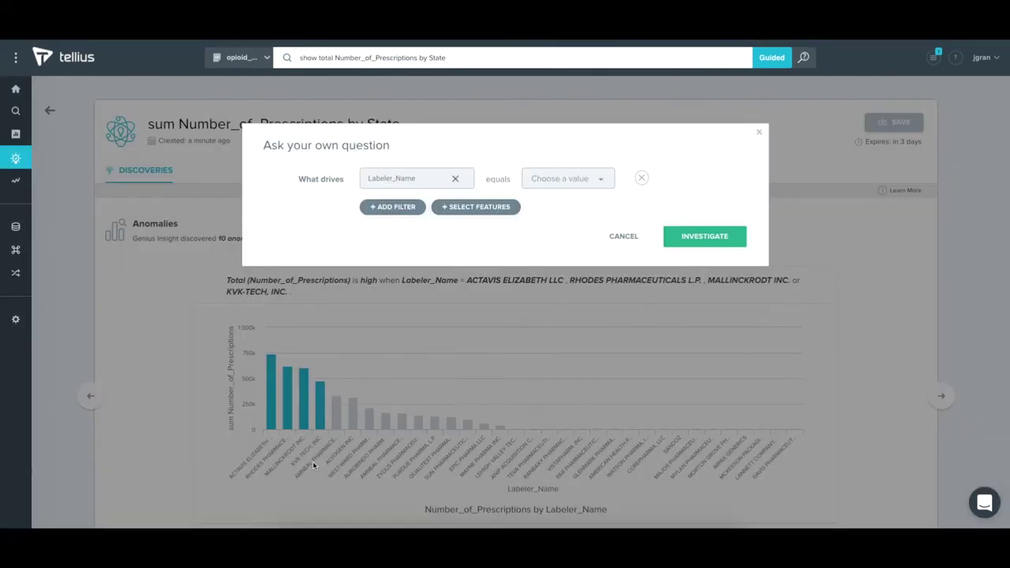
click(456, 180)
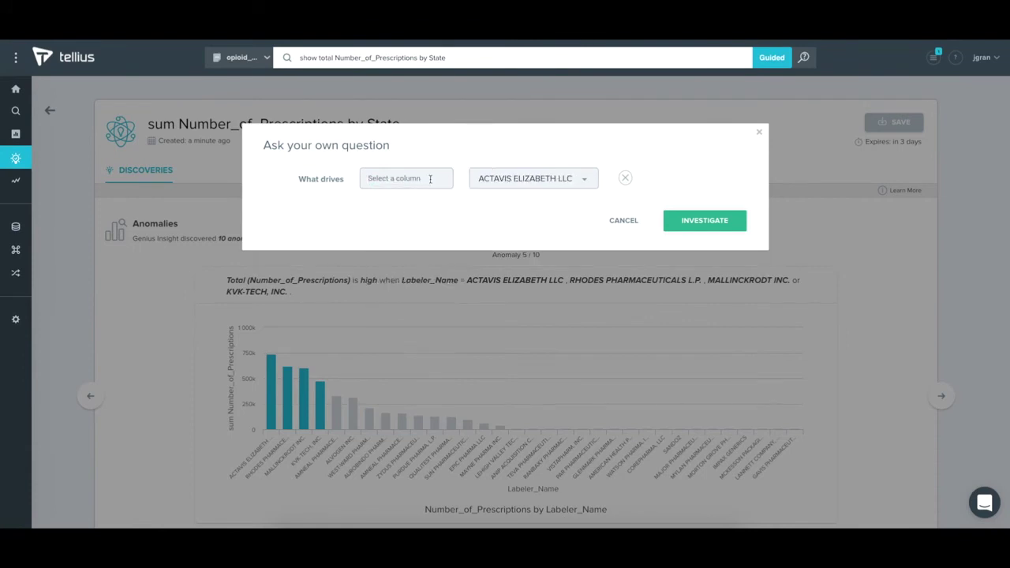
click(423, 181)
text(Num)
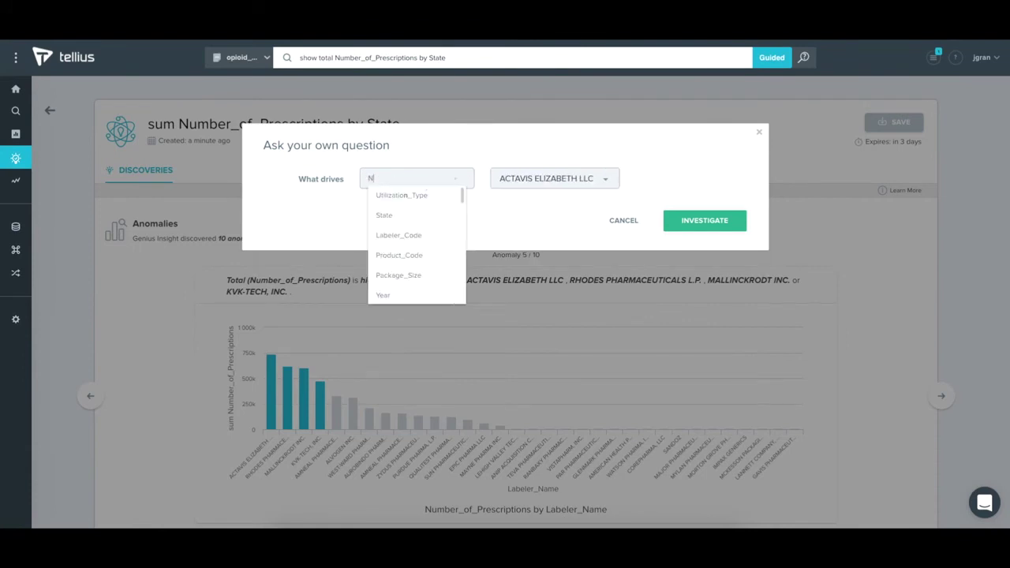
click(411, 196)
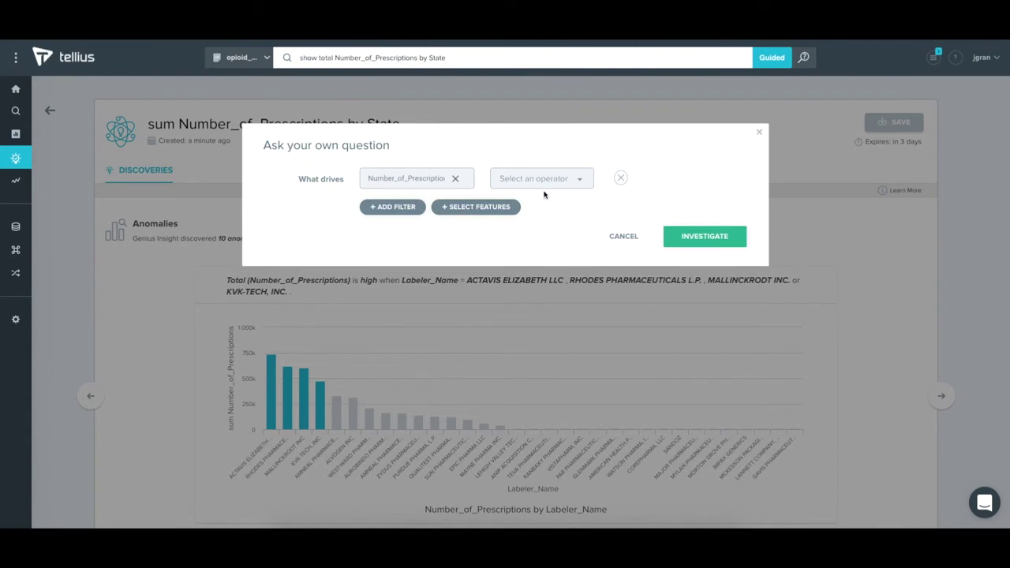
click(553, 186)
click(534, 185)
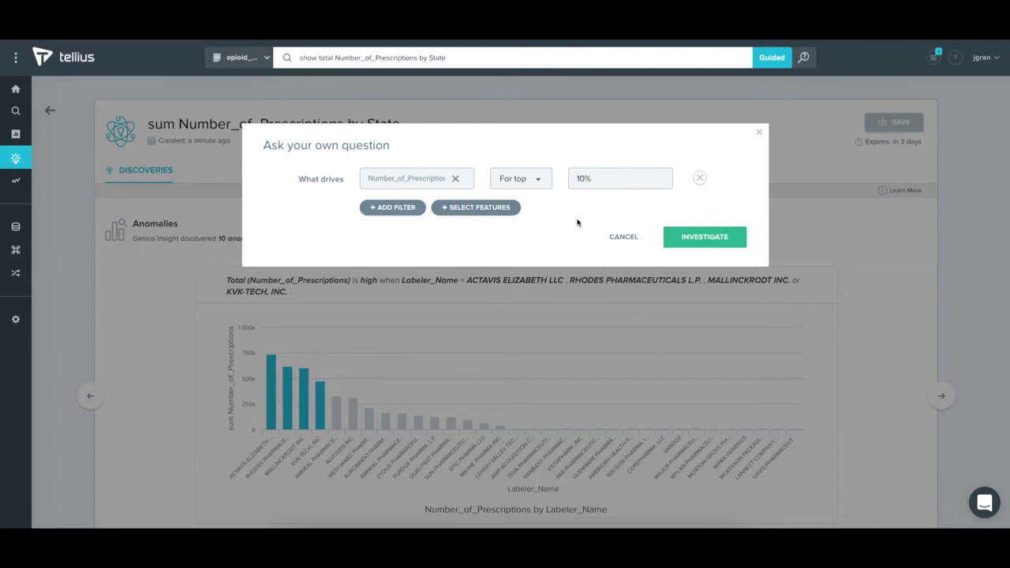
click(687, 238)
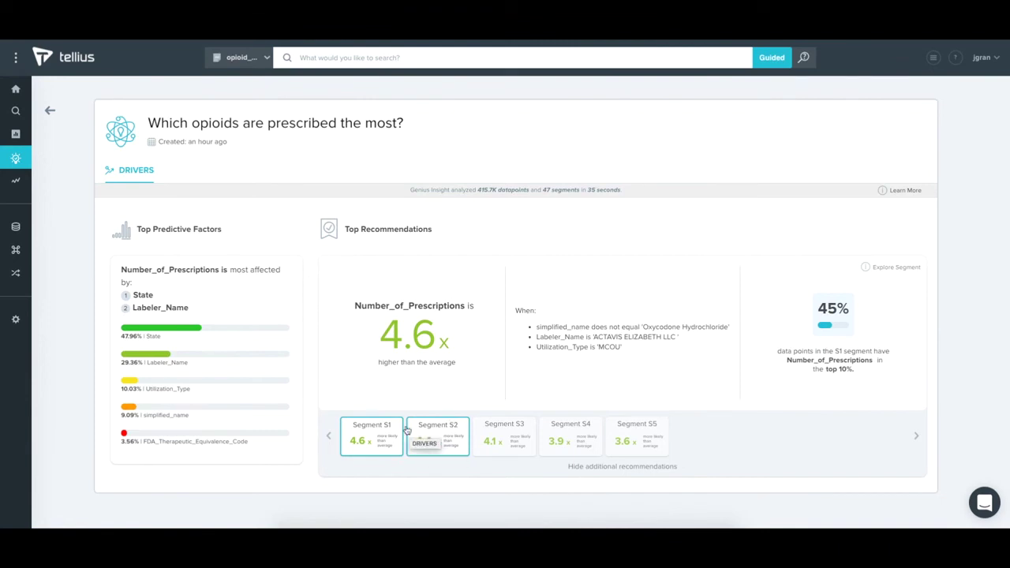
Compare the Segment S1 and S2 recommendations, highlighting the Labeler_Name and Utilization_Type conditions.
click(425, 446)
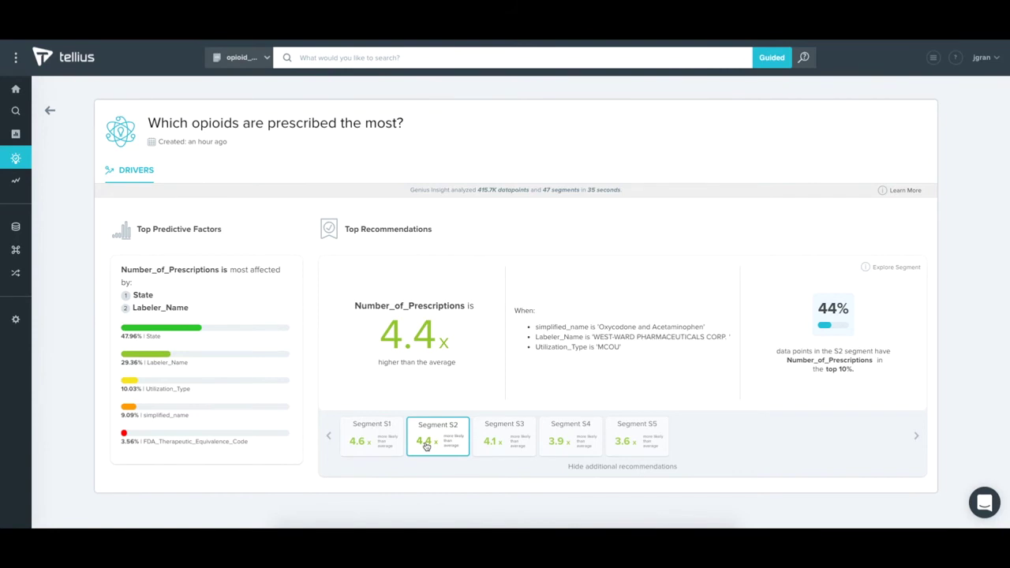
click(386, 440)
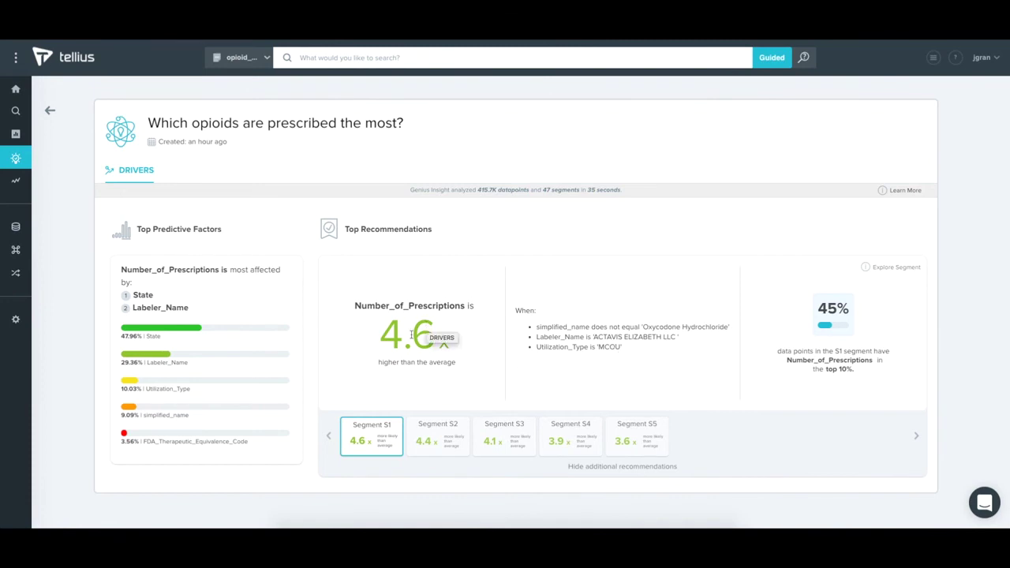
click(433, 440)
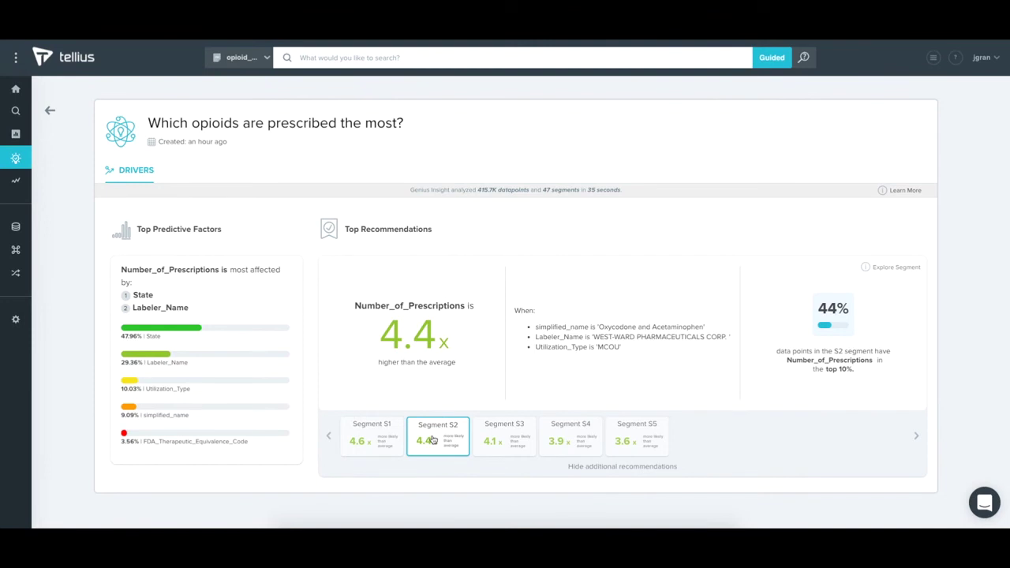
drag(598, 336, 665, 343)
click(692, 347)
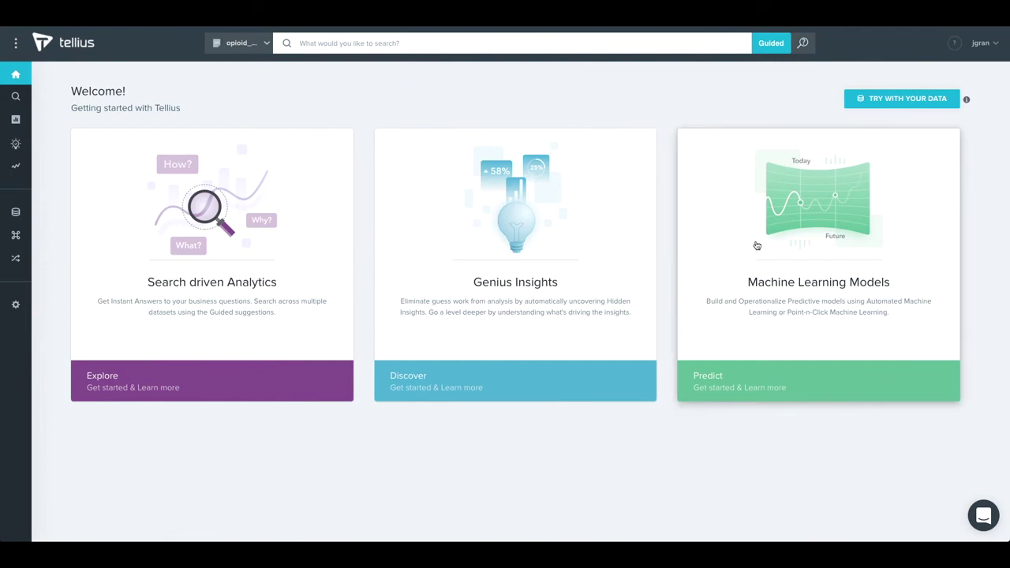
Create an AUTO ML prediction on opioid_medicare with Number_of_Prescriptions as the Prediction Column.
click(779, 263)
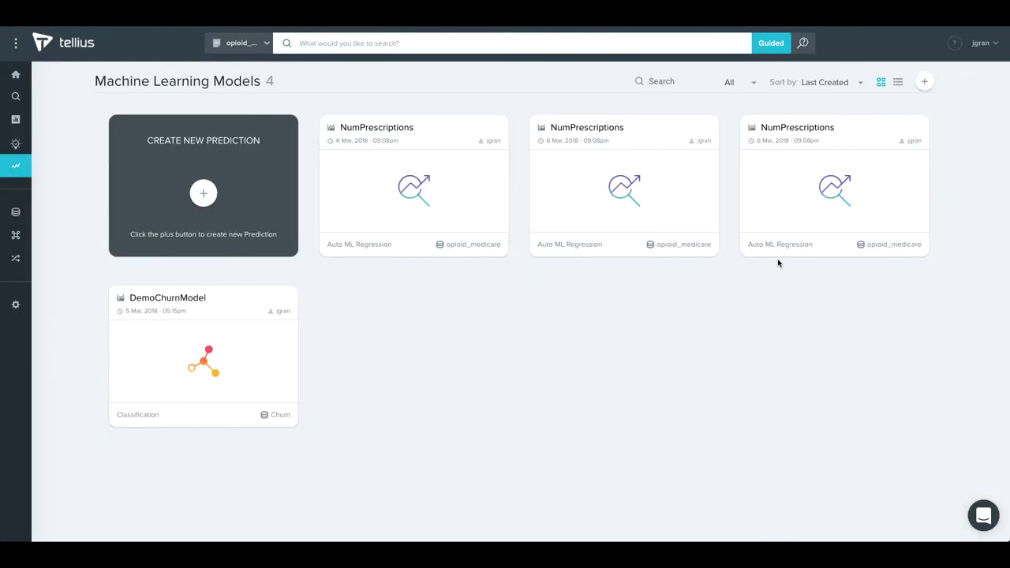
click(204, 192)
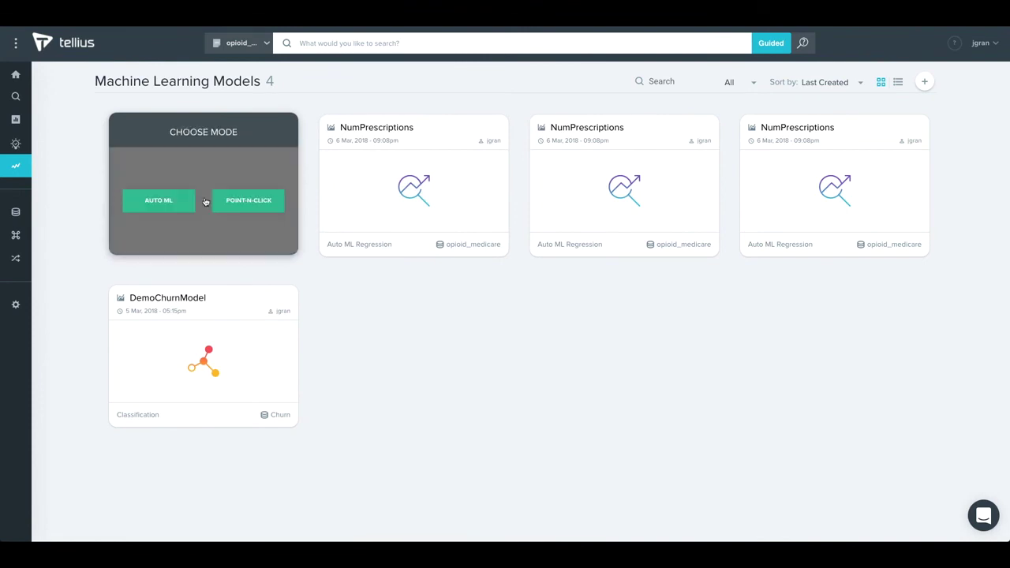
click(158, 202)
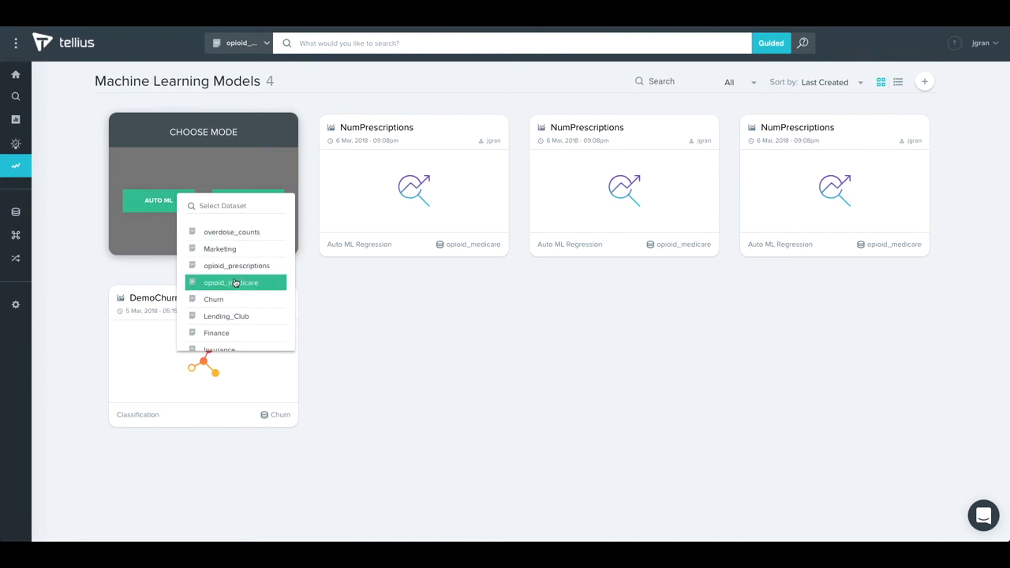
click(234, 282)
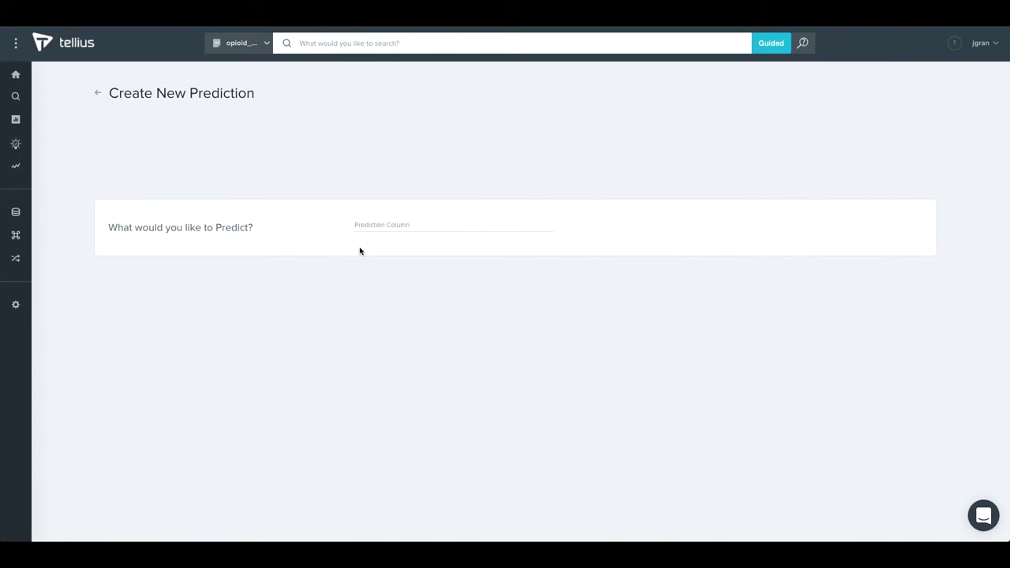
click(383, 228)
text(Nu)
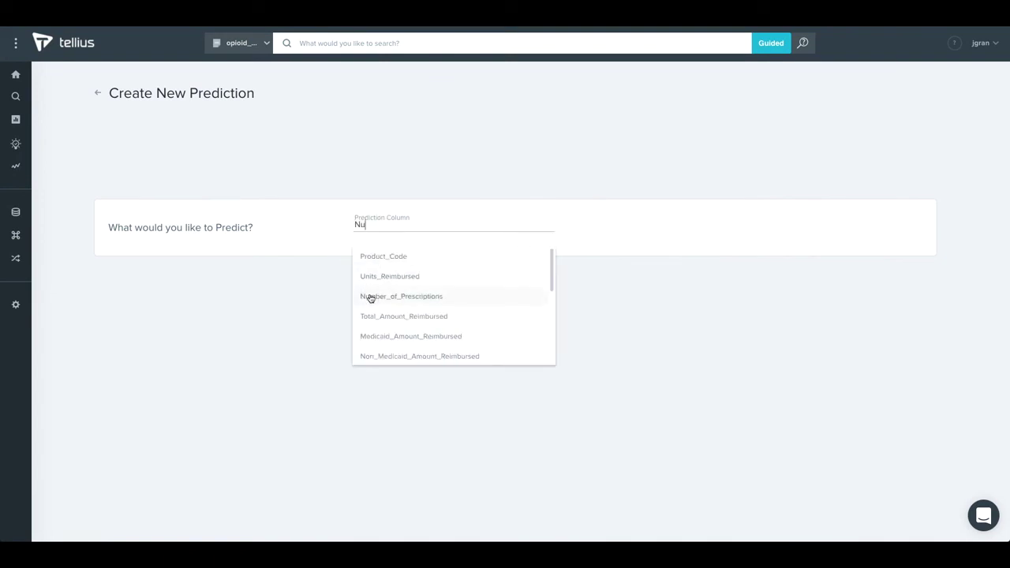
click(370, 296)
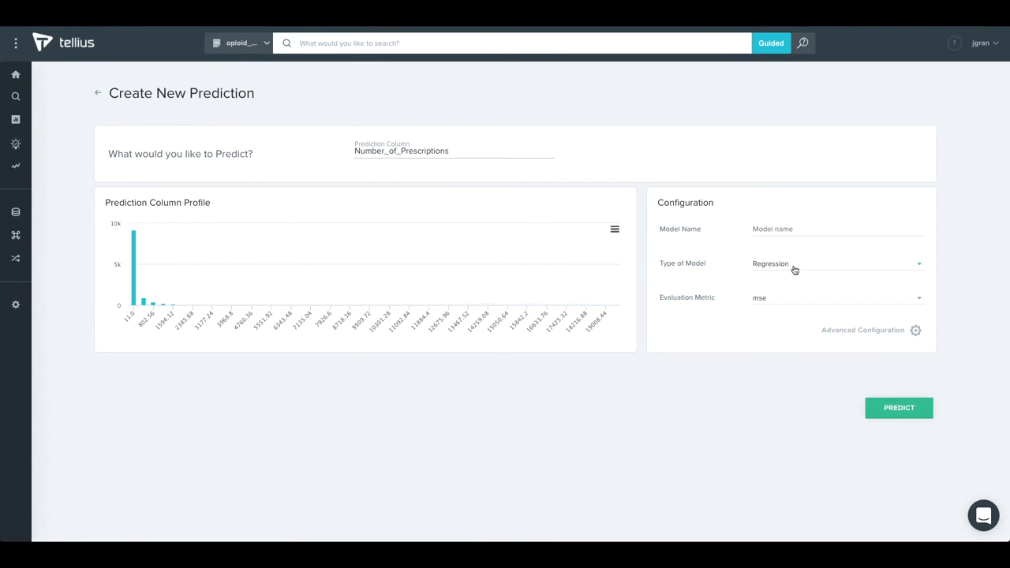
Set the evaluation metric to r2 and name the model NumOfPrescriptions.
click(771, 303)
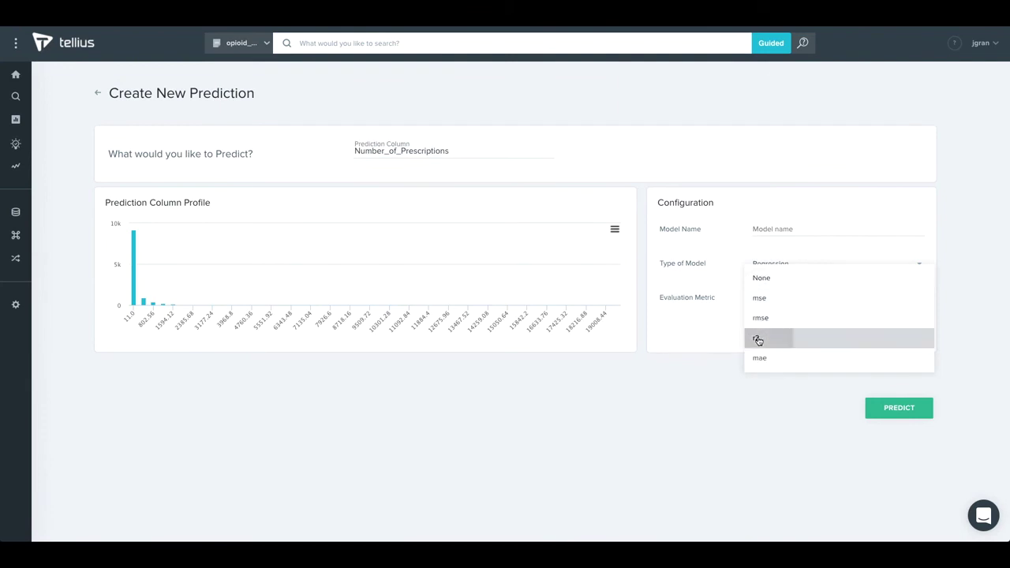
click(758, 339)
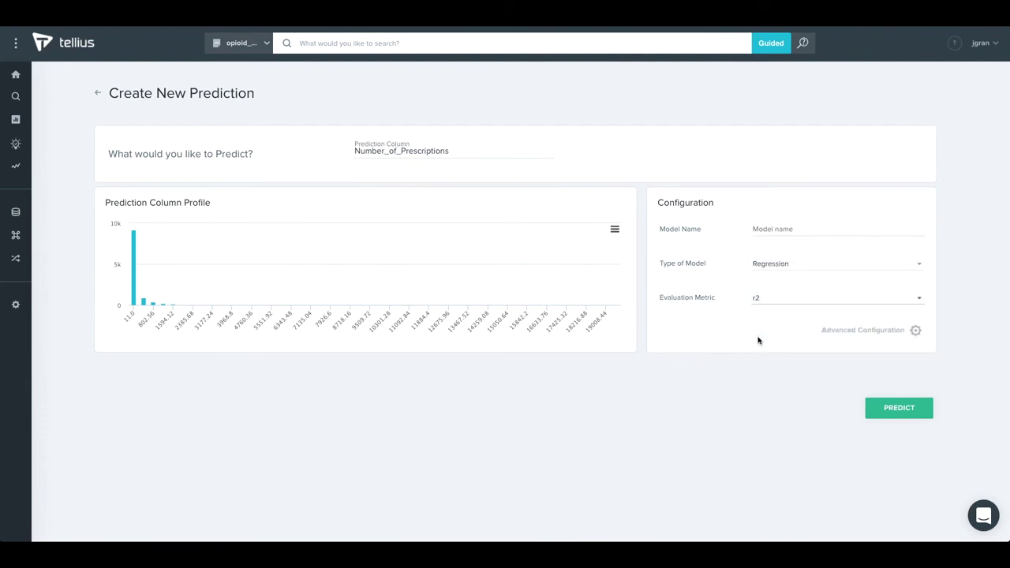
click(791, 229)
text(Num)
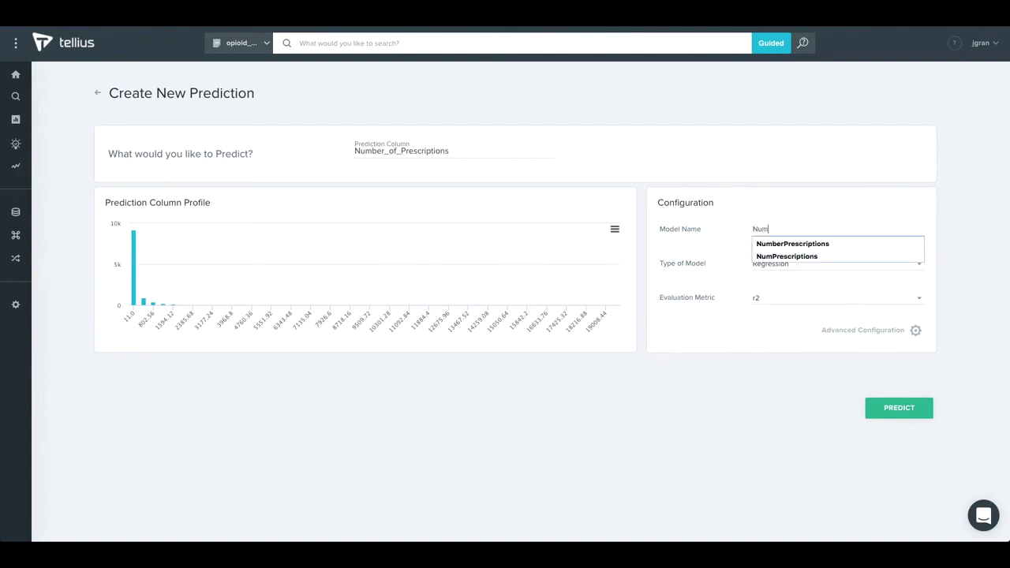
text(OfPresc)
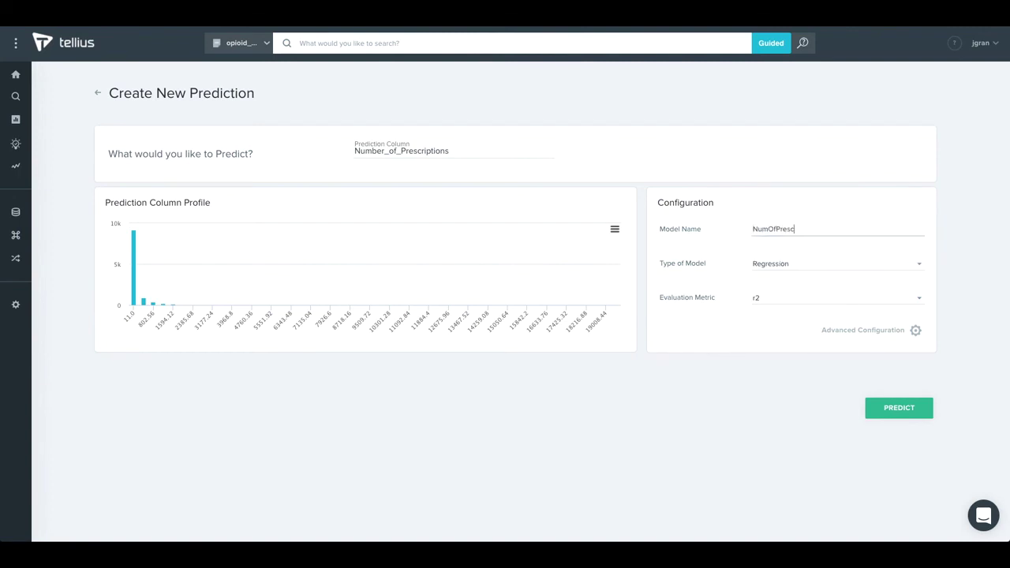
text(riptions)
Review the Advanced Configuration options, then start training the model.
click(884, 337)
scroll(549, 430, down, 1)
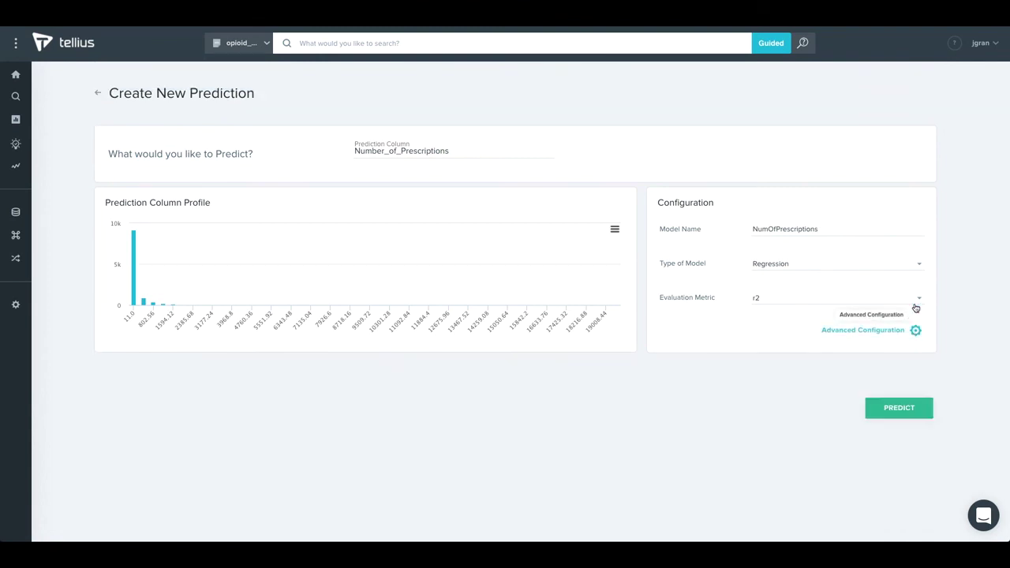
click(915, 304)
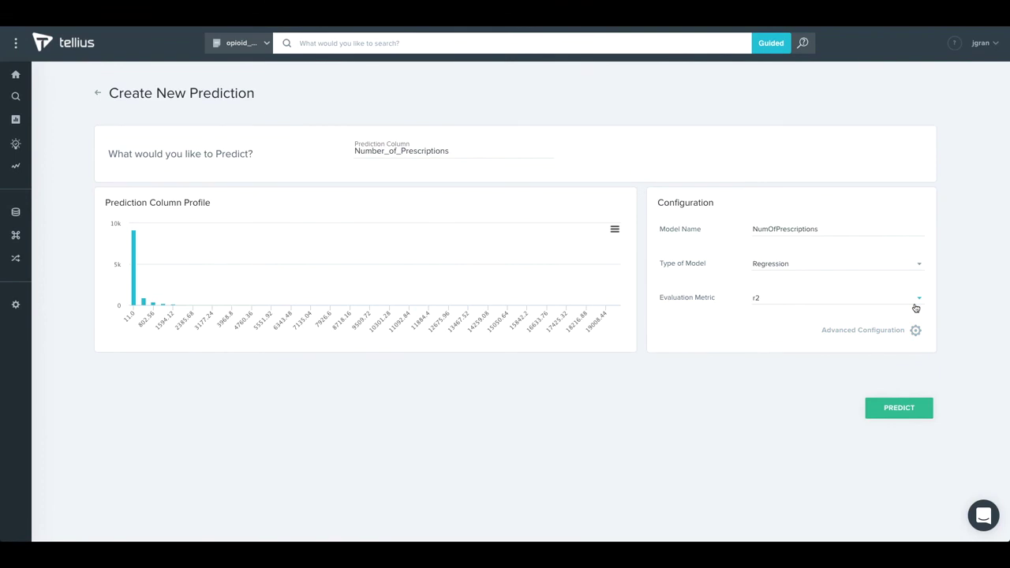
click(899, 408)
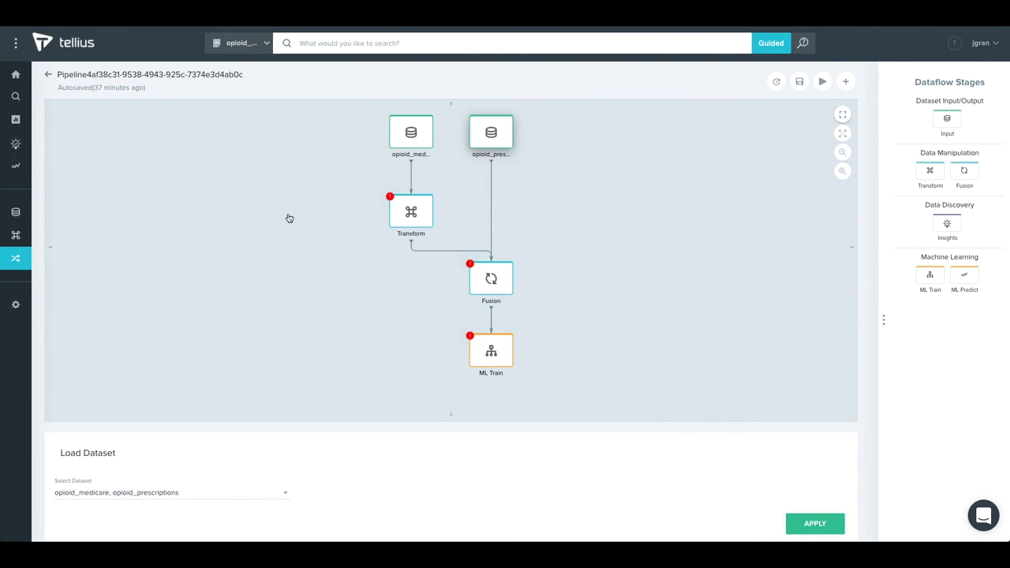
Inspect the Fusion and ML Train stages of the opioid dataflow pipeline.
mouse_move(485, 281)
mouse_move(491, 351)
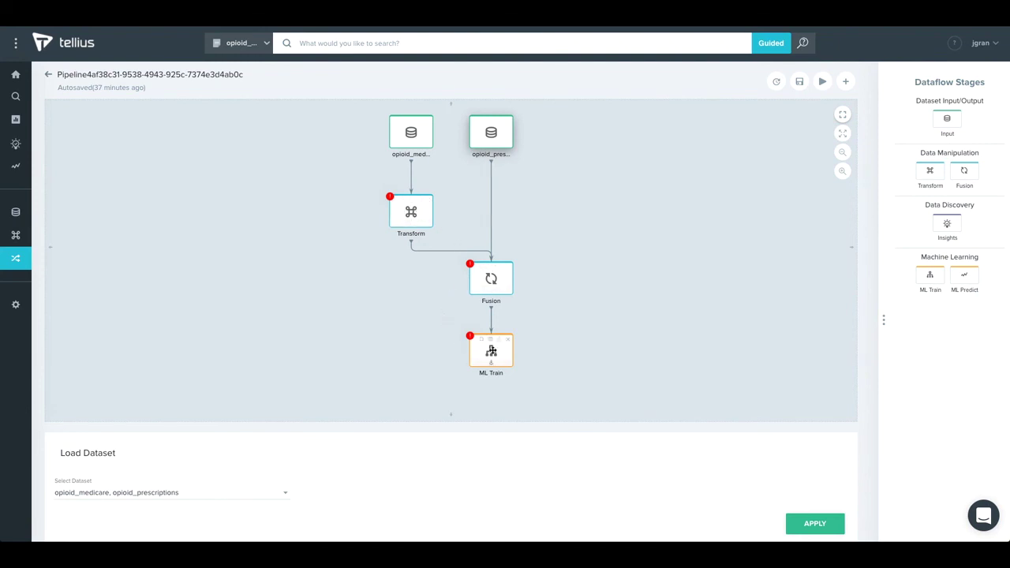